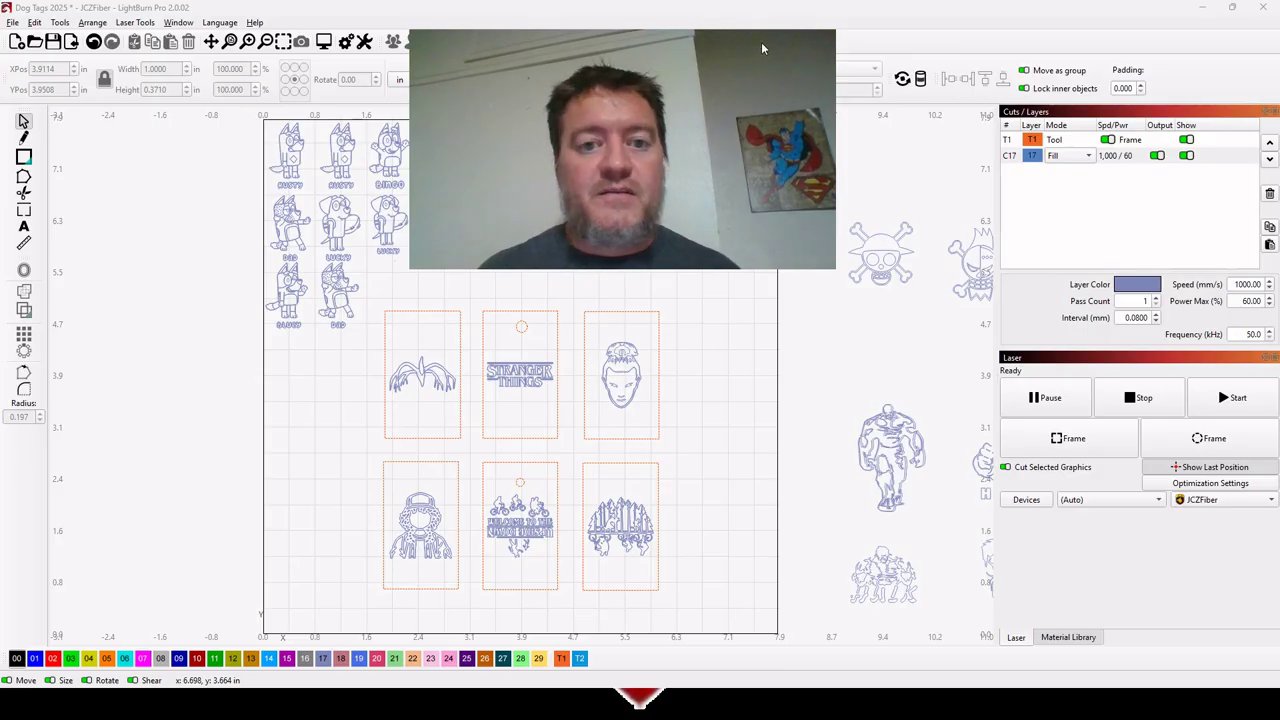
{"action": "left_click_drag", "start_coordinate": [761, 40], "coordinate": [352, 418]}
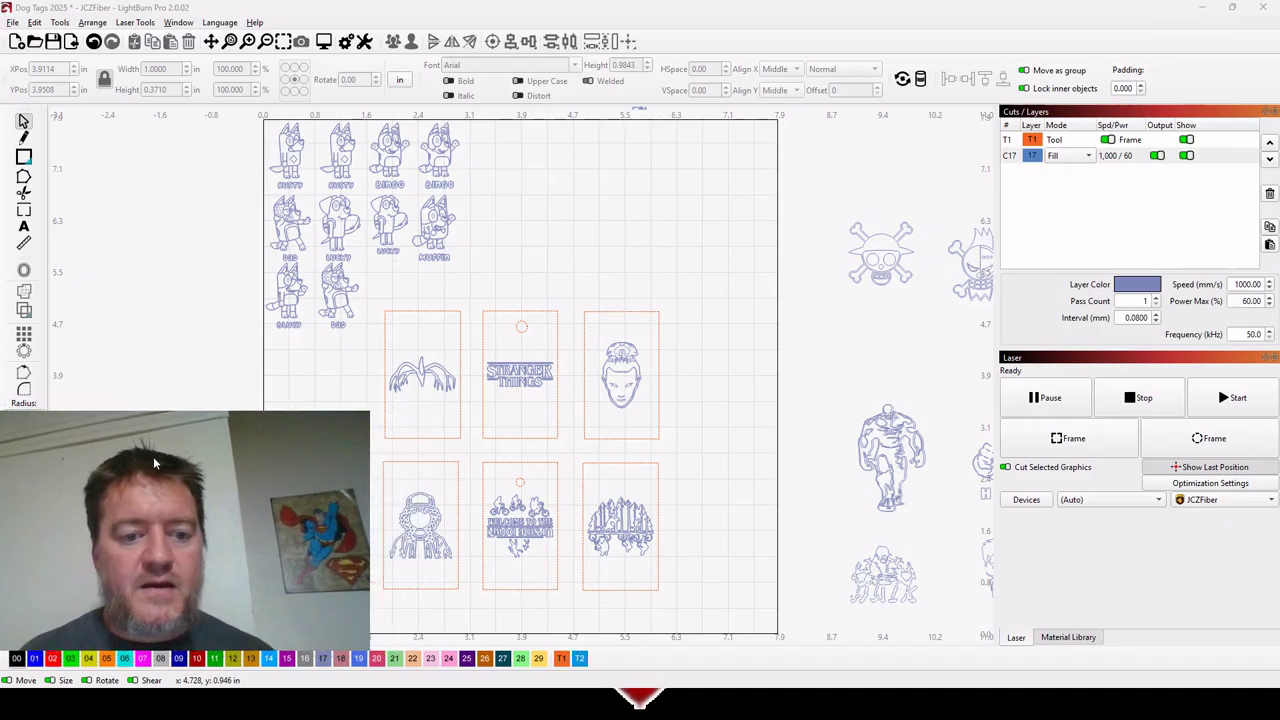
Step: Group the six Stranger Things designs inside the tag outlines and move the group off the work area to its left
{"action": "scroll", "coordinate": [696, 285], "scroll_direction": "down", "scroll_amount": 2}
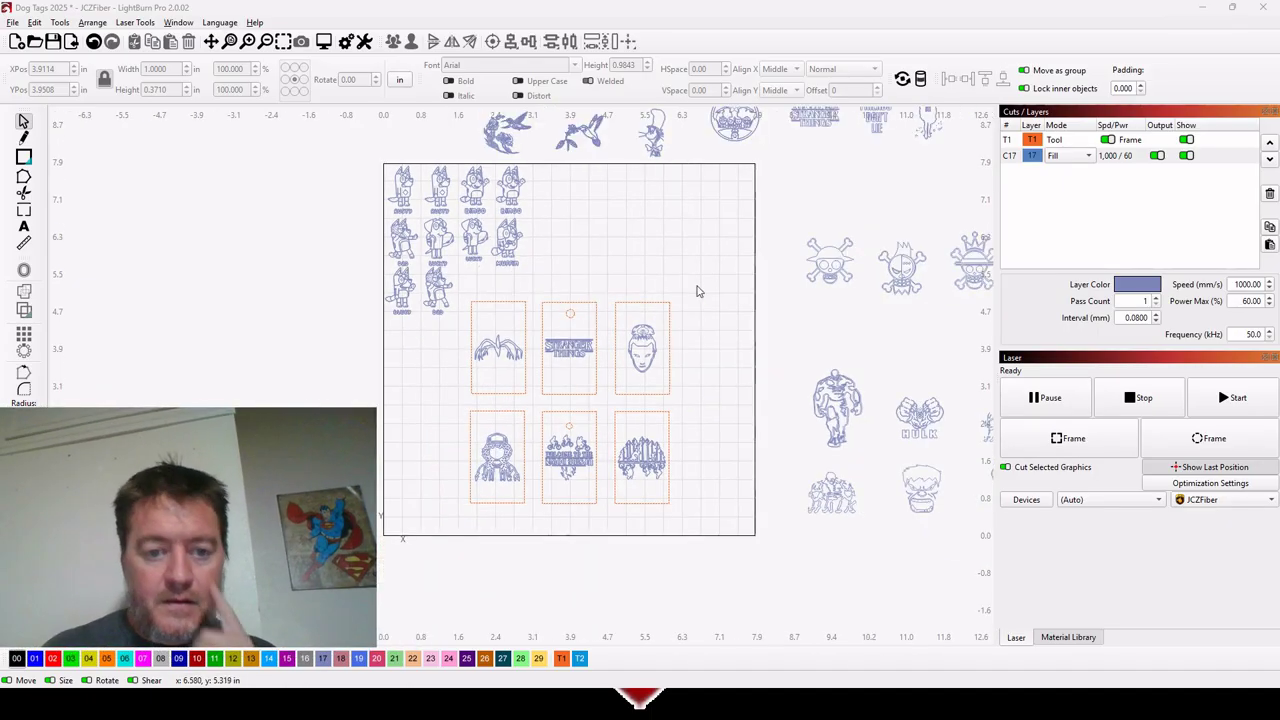
{"action": "left_click", "coordinate": [641, 368]}
{"action": "left_click", "coordinate": [569, 347], "text": "shift"}
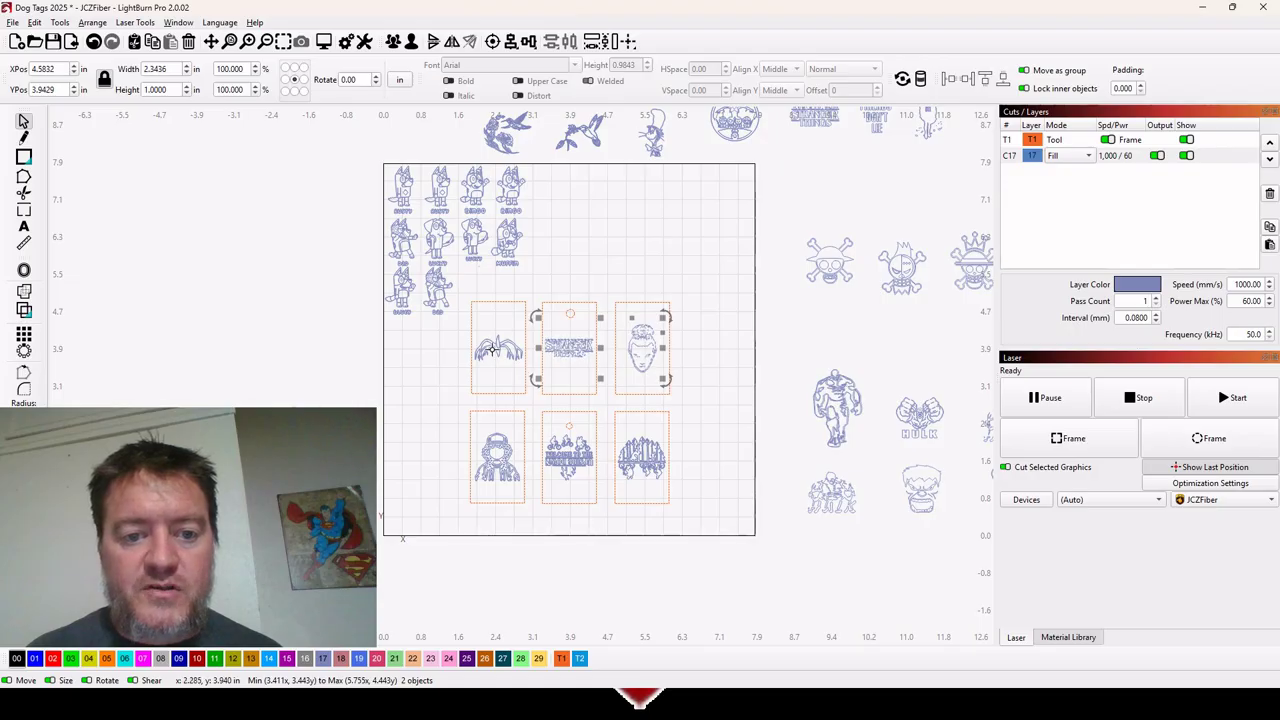
{"action": "left_click", "coordinate": [506, 352], "text": "shift"}
{"action": "left_click", "coordinate": [509, 462], "text": "shift"}
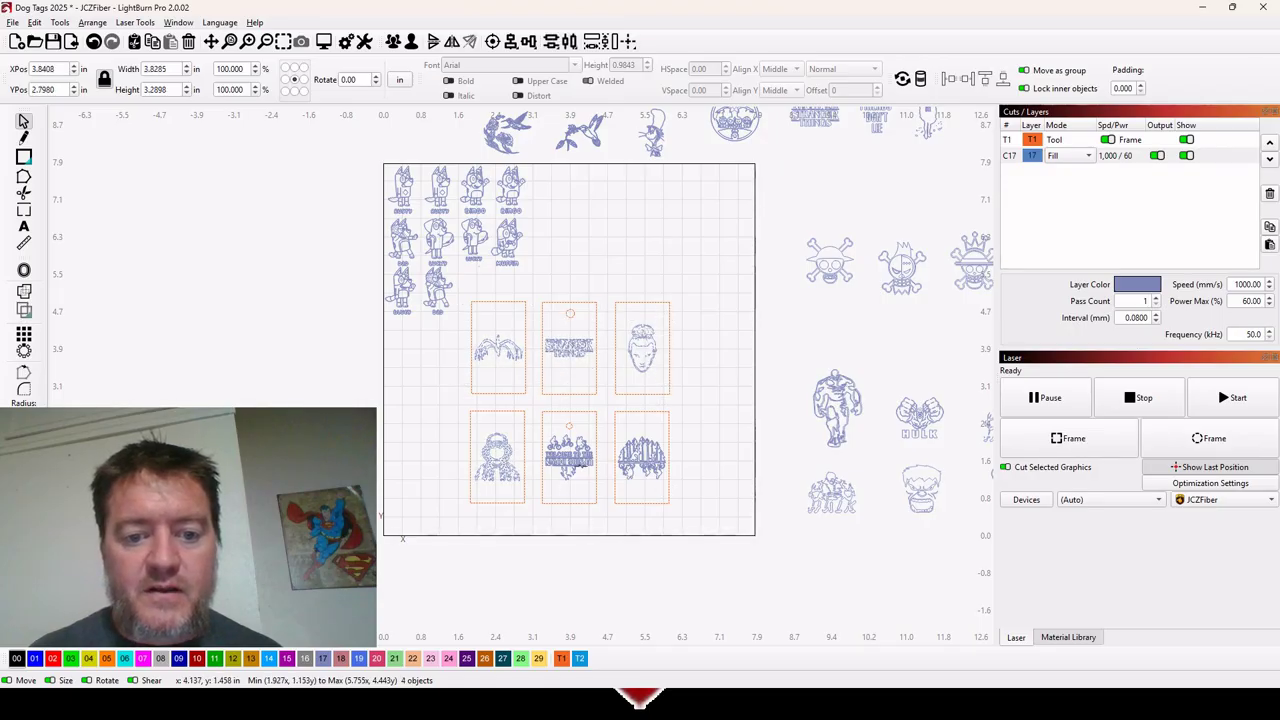
{"action": "left_click", "coordinate": [569, 456], "text": "shift"}
{"action": "left_click", "coordinate": [642, 458], "text": "shift"}
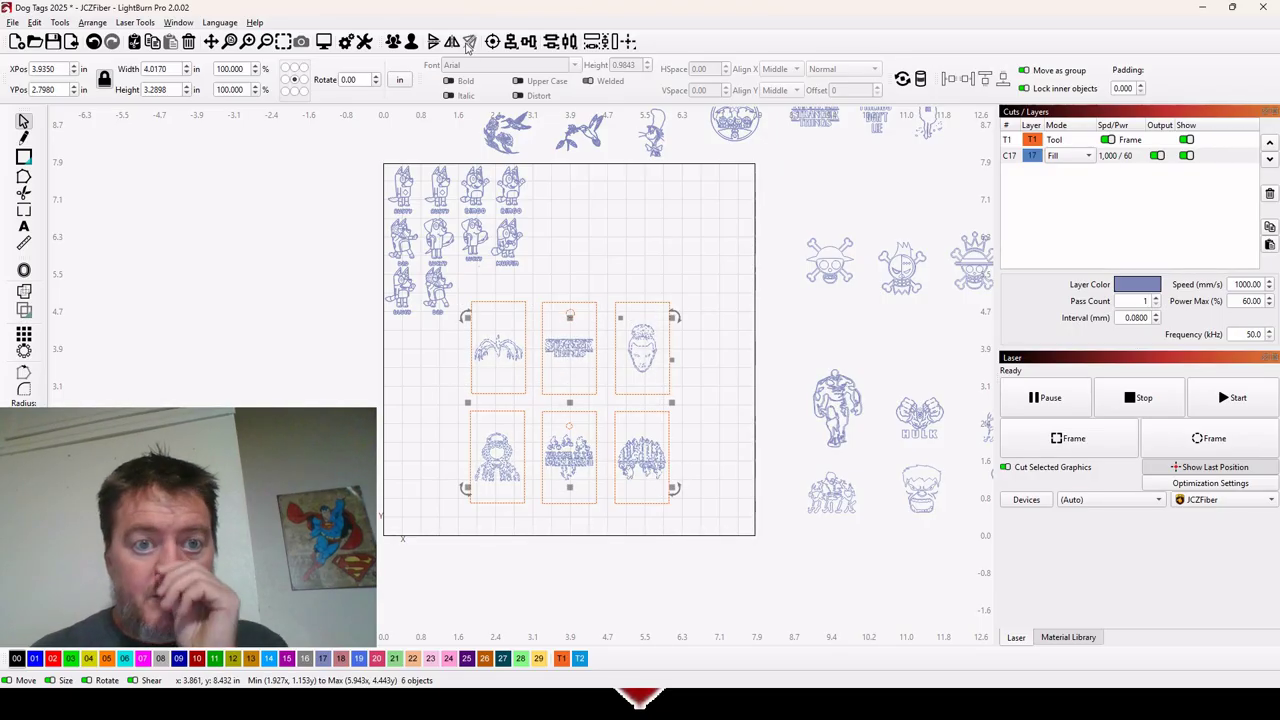
{"action": "left_click", "coordinate": [393, 44]}
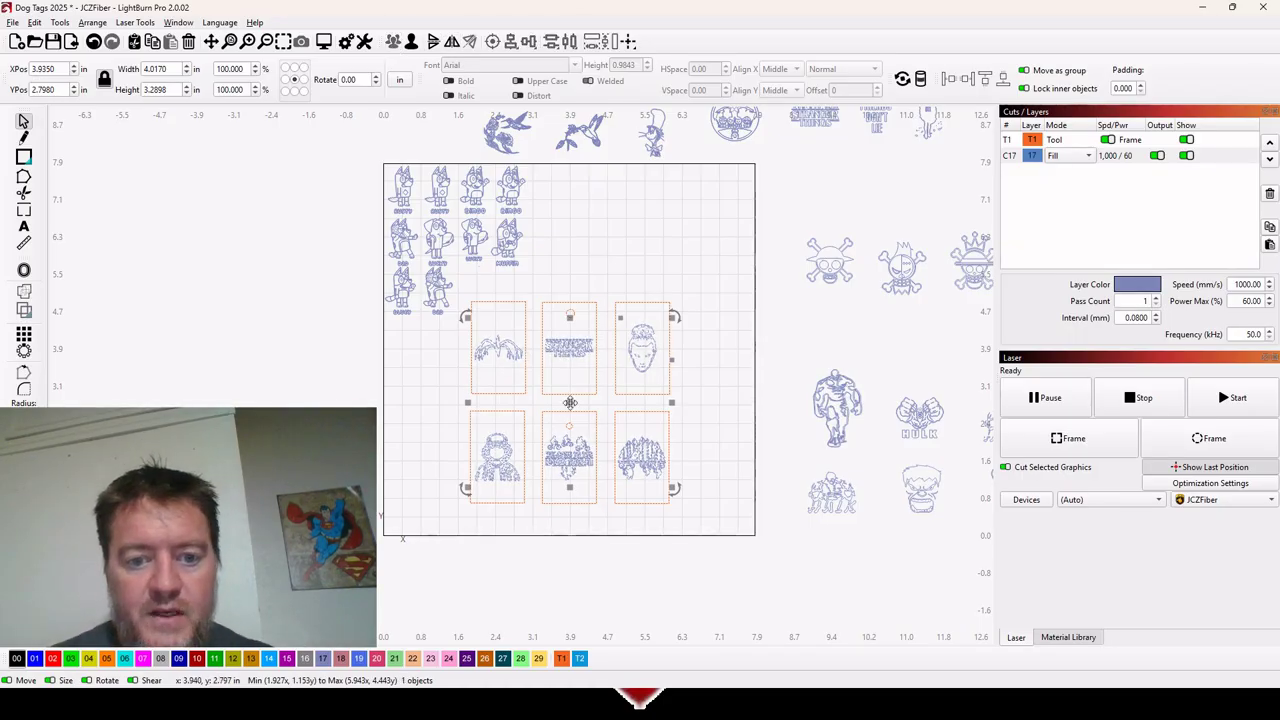
{"action": "left_click_drag", "start_coordinate": [570, 403], "coordinate": [180, 305]}
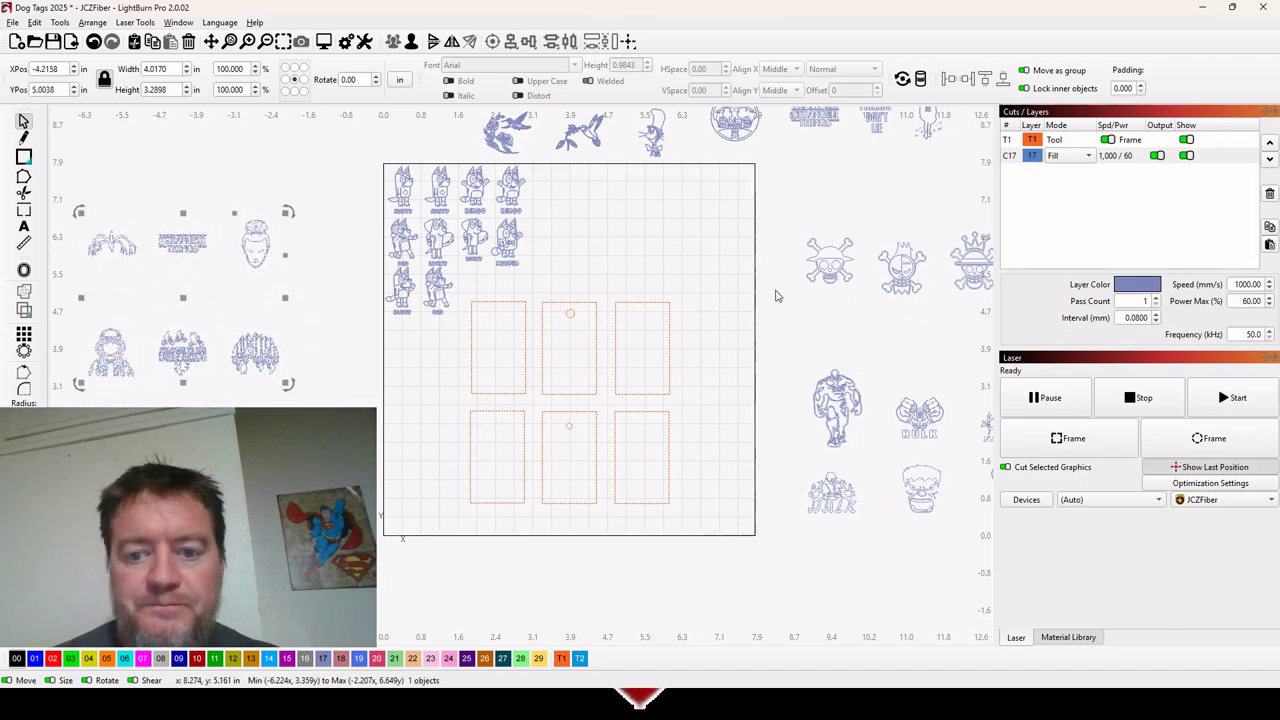
{"action": "scroll", "coordinate": [606, 354], "scroll_direction": "down", "scroll_amount": 2}
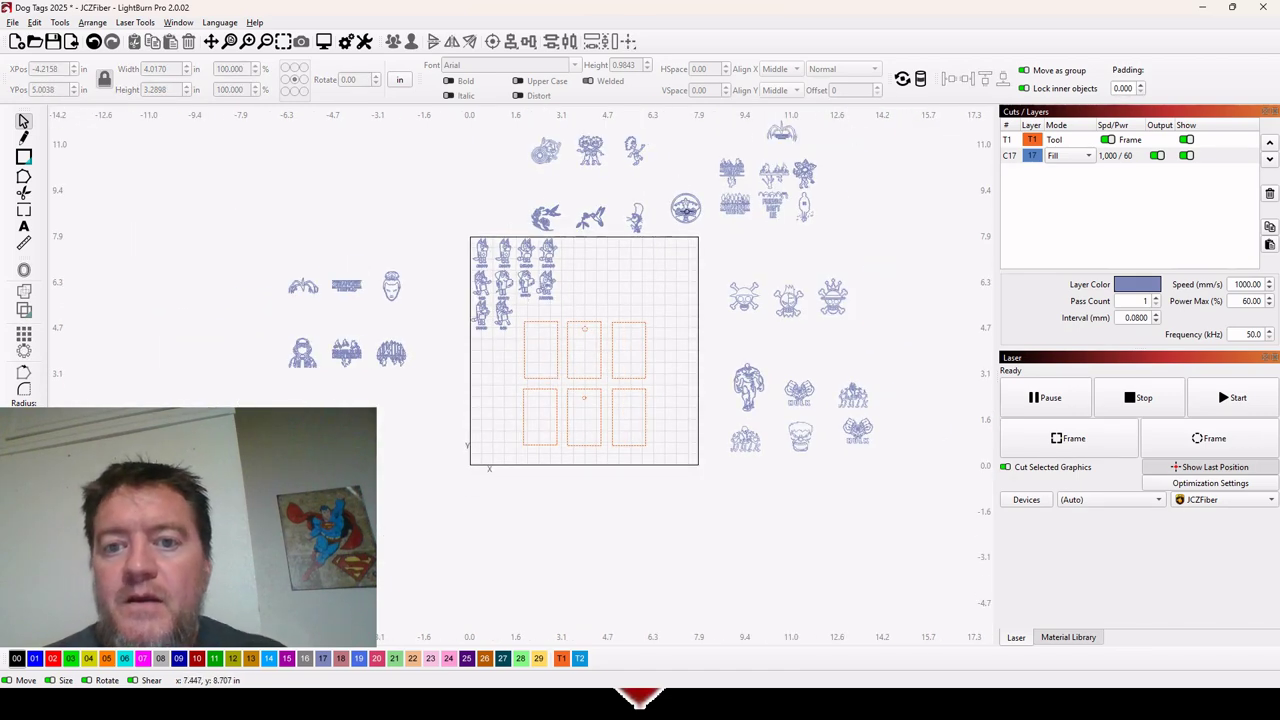
{"action": "left_click", "coordinate": [633, 218]}
{"action": "left_click", "coordinate": [665, 229]}
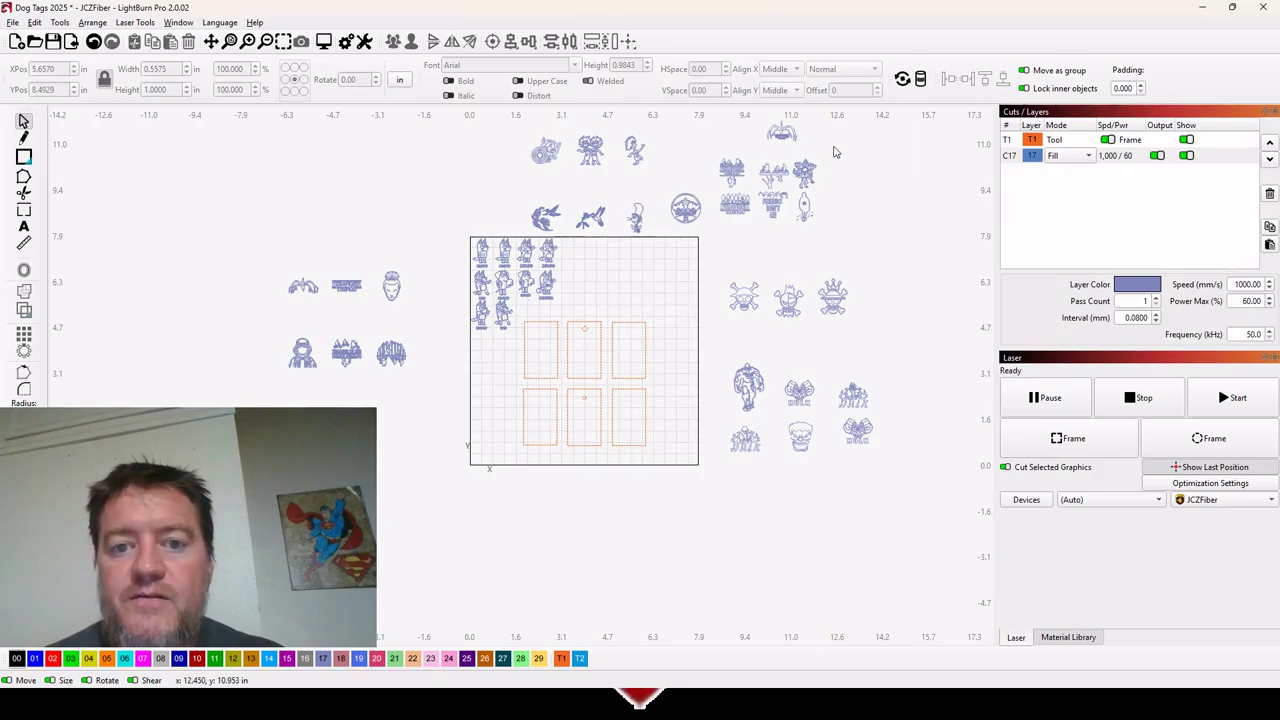
{"action": "scroll", "coordinate": [833, 150], "scroll_direction": "up", "scroll_amount": 2}
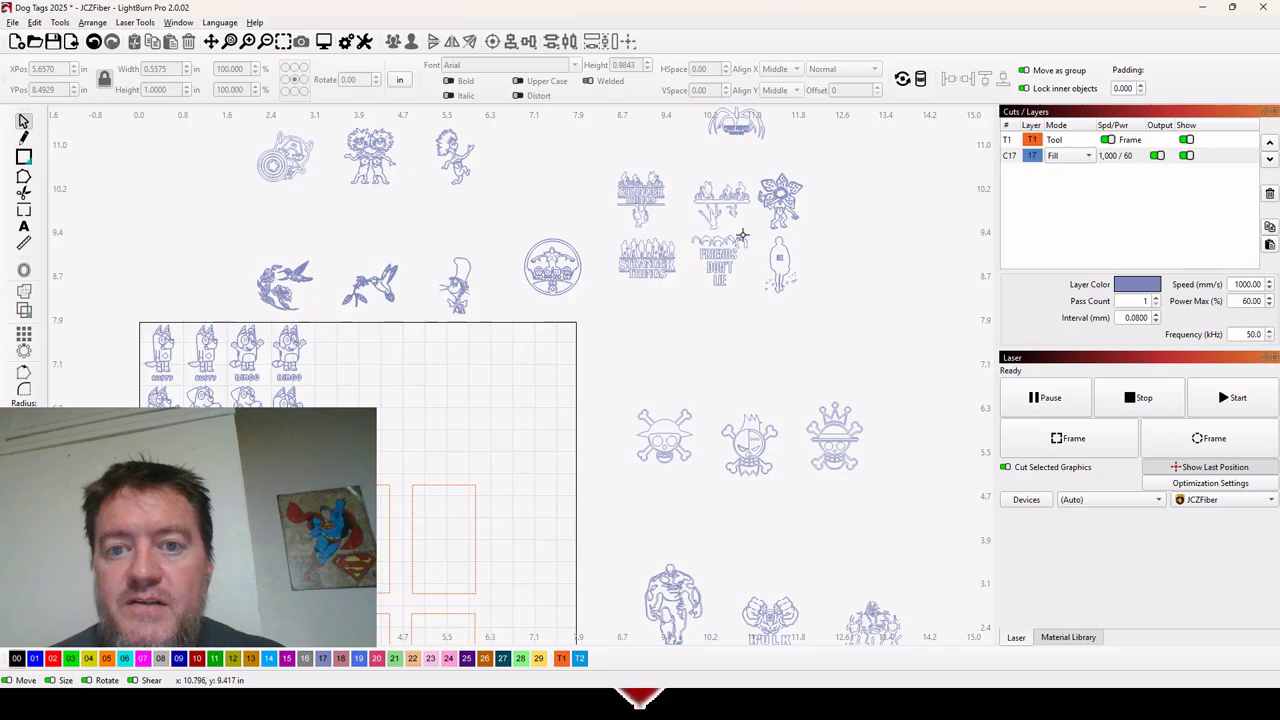
{"action": "scroll", "coordinate": [540, 243], "scroll_direction": "down", "scroll_amount": 4}
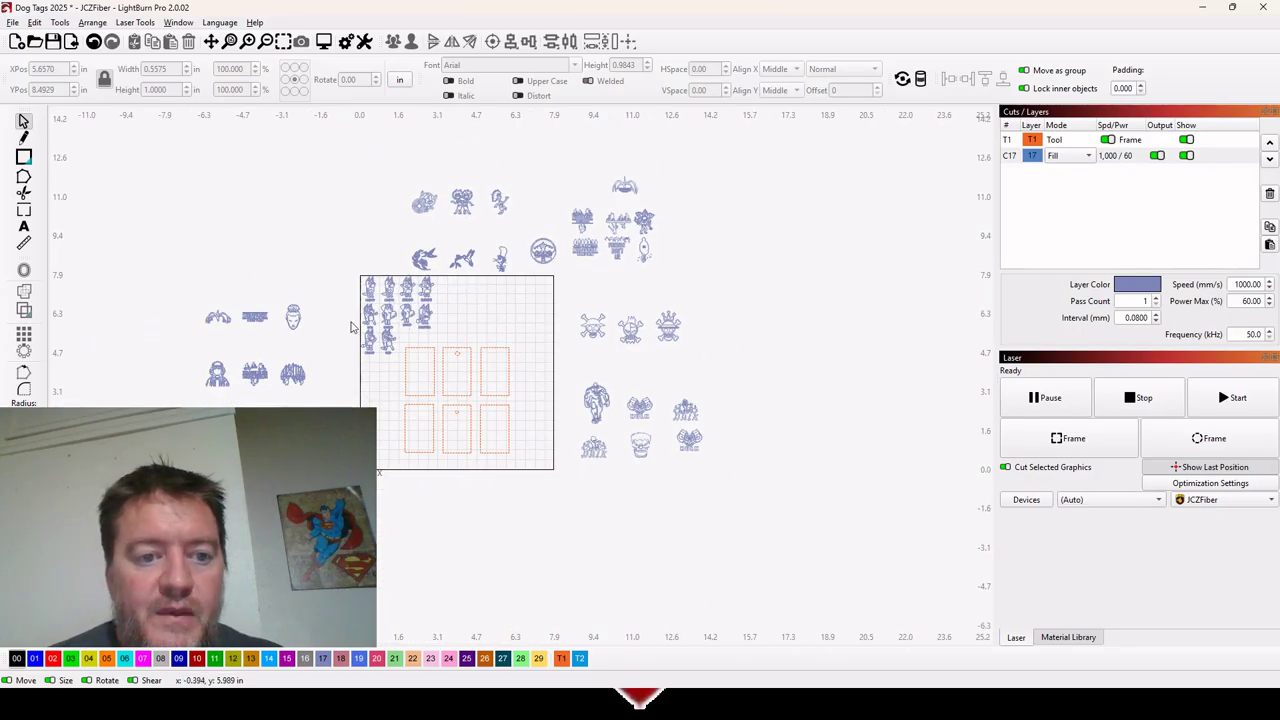
Step: Delete the duplicate Bluey character designs: the first Rusty, the first Bingo and the lower Dad
{"action": "scroll", "coordinate": [367, 298], "scroll_direction": "up", "scroll_amount": 1}
{"action": "scroll", "coordinate": [367, 298], "scroll_direction": "up", "scroll_amount": 1}
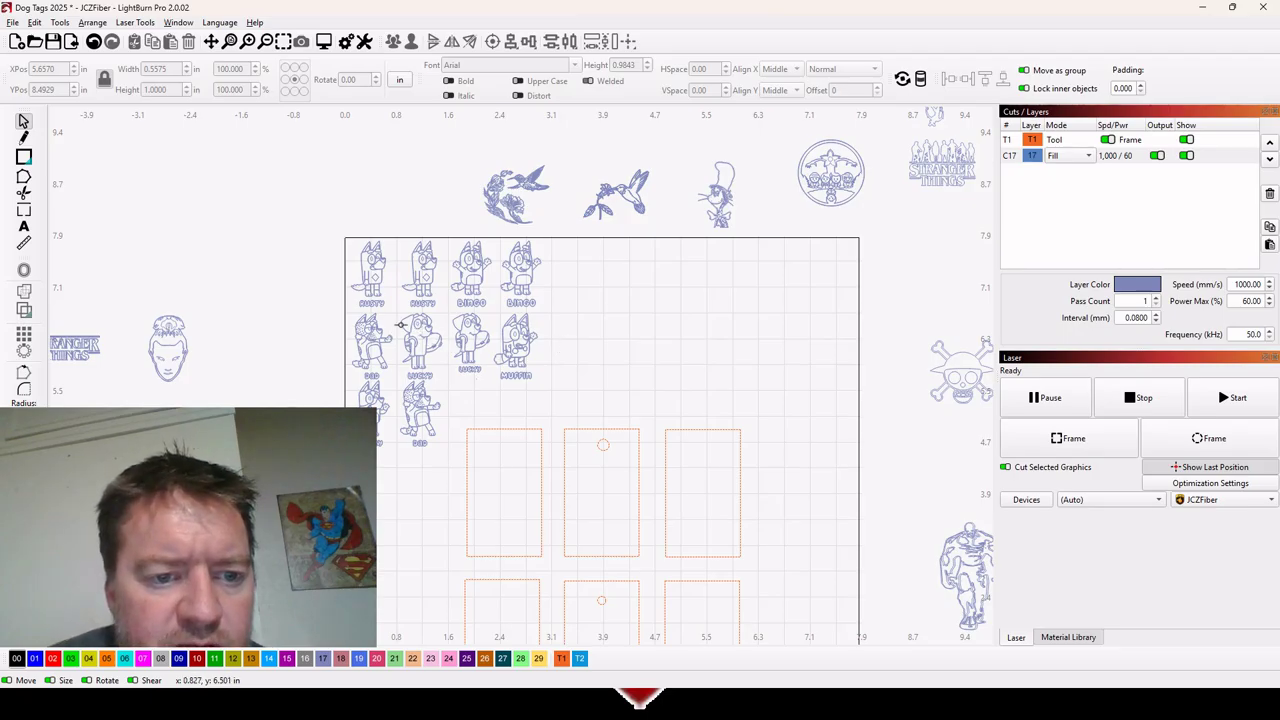
{"action": "left_click", "coordinate": [372, 283]}
{"action": "key", "text": "Delete"}
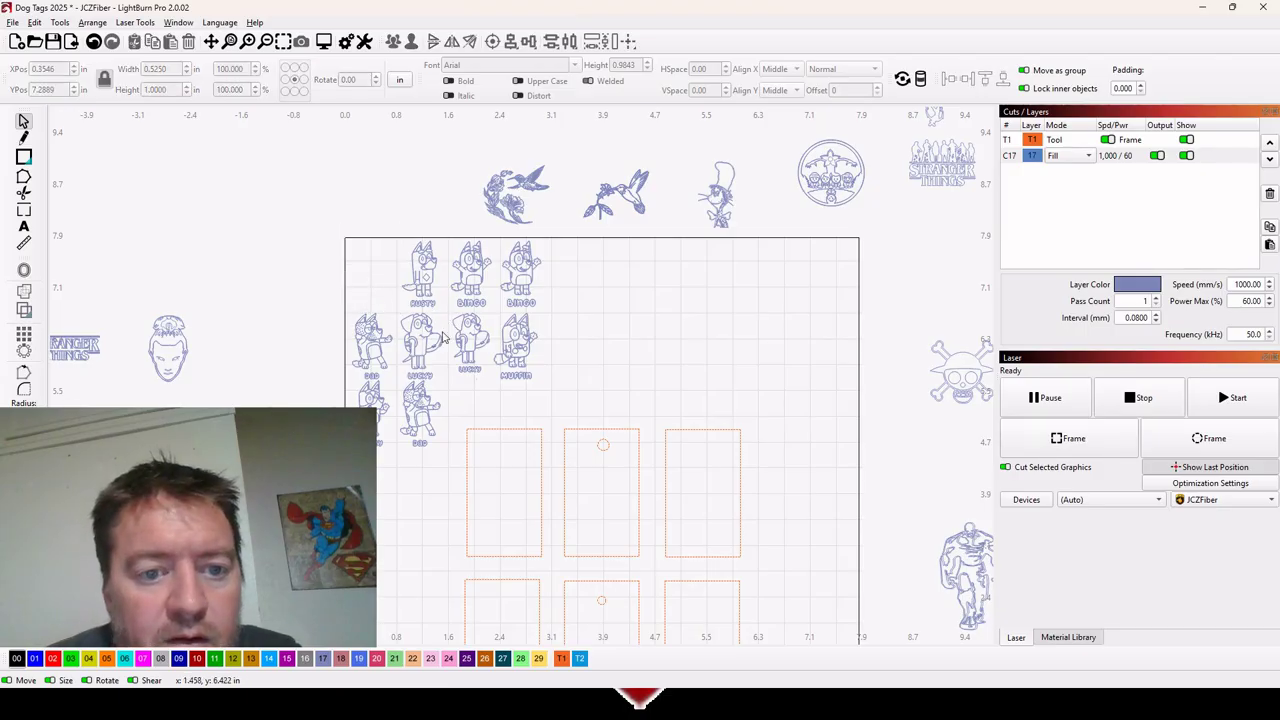
{"action": "left_click", "coordinate": [481, 272]}
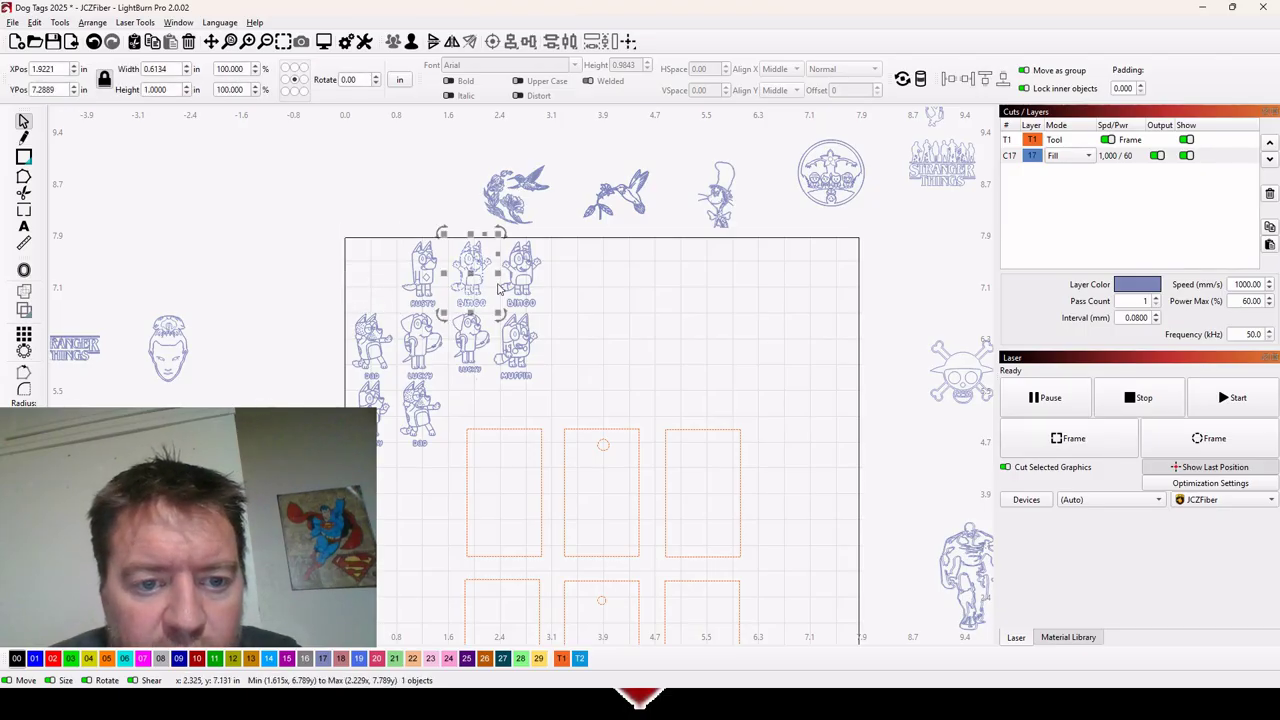
{"action": "key", "text": "Delete"}
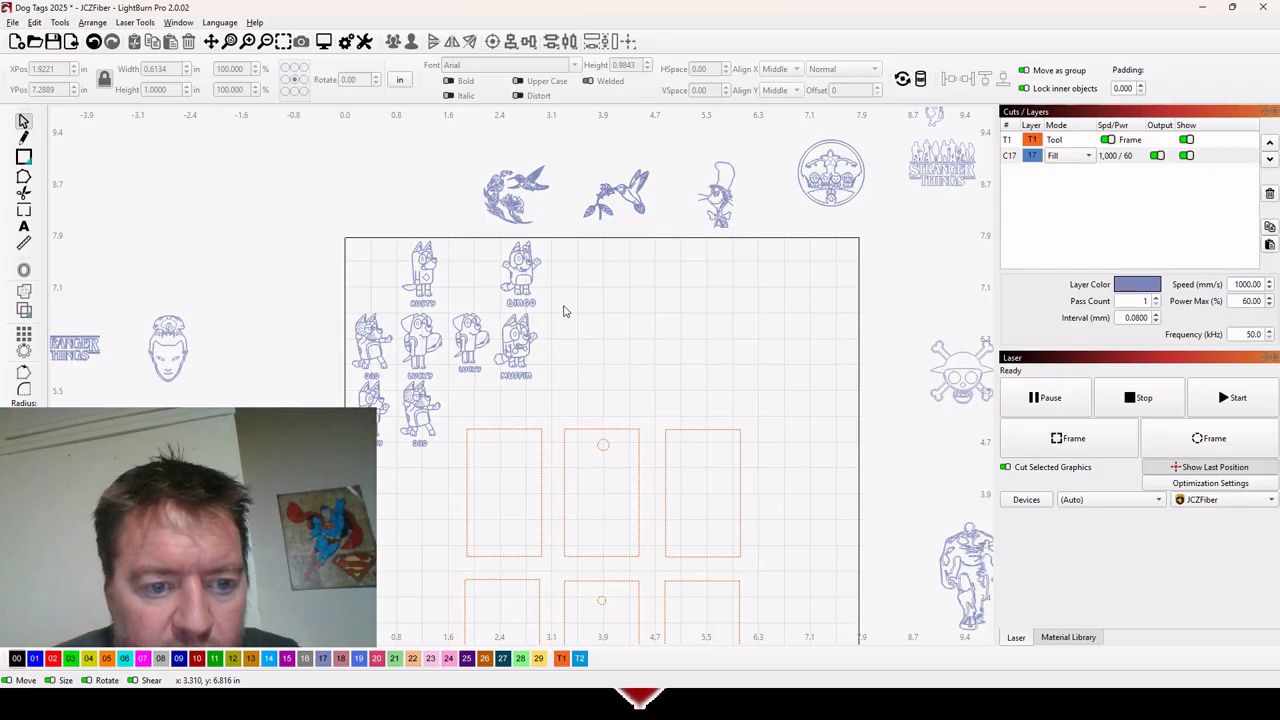
{"action": "scroll", "coordinate": [474, 421], "scroll_direction": "down", "scroll_amount": 2}
{"action": "scroll", "coordinate": [450, 424], "scroll_direction": "up", "scroll_amount": 3}
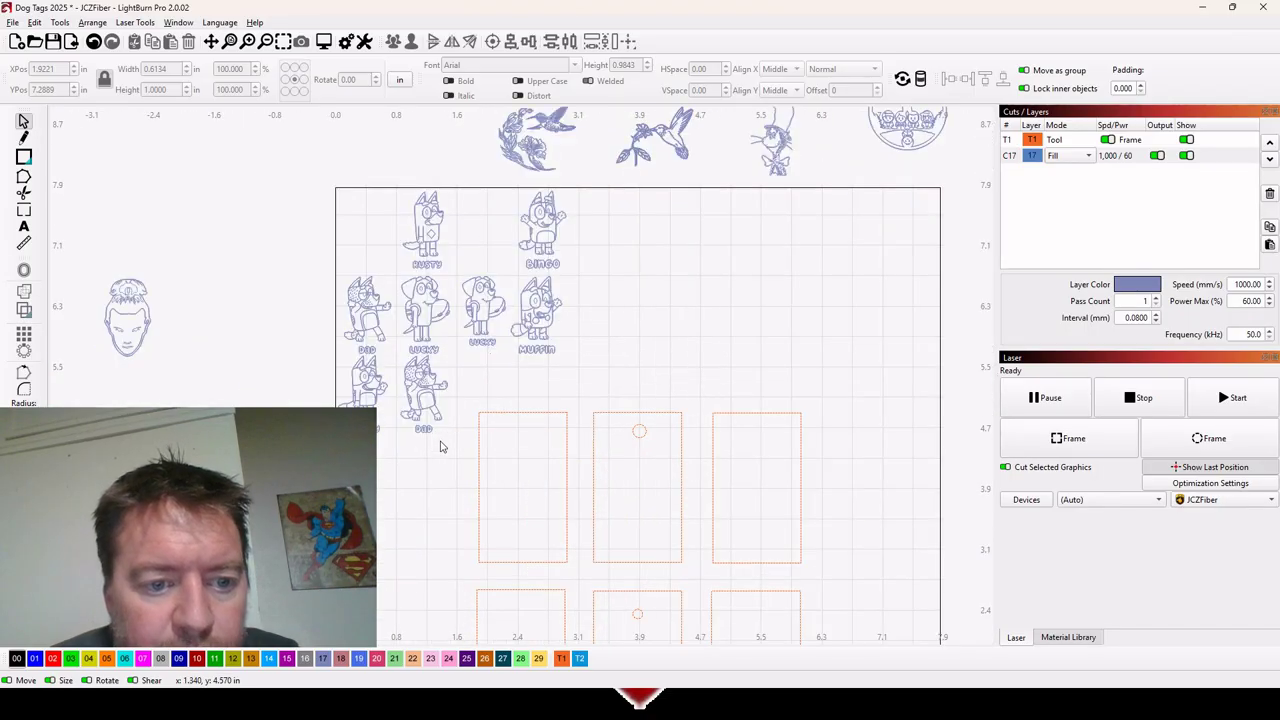
{"action": "left_click", "coordinate": [445, 432]}
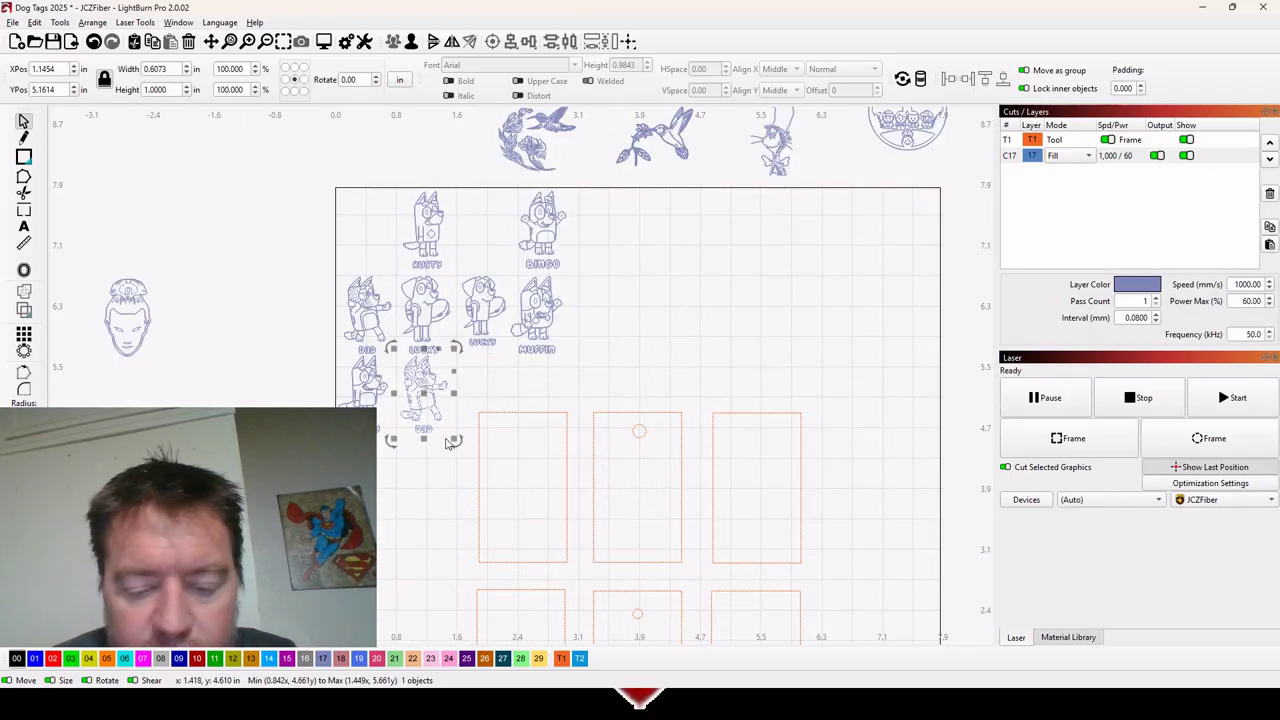
{"action": "key", "text": "Delete"}
Step: Centre the Bluey design inside the upper-left tag outline by aligning it to that outline
{"action": "scroll", "coordinate": [450, 444], "scroll_direction": "down", "scroll_amount": 2}
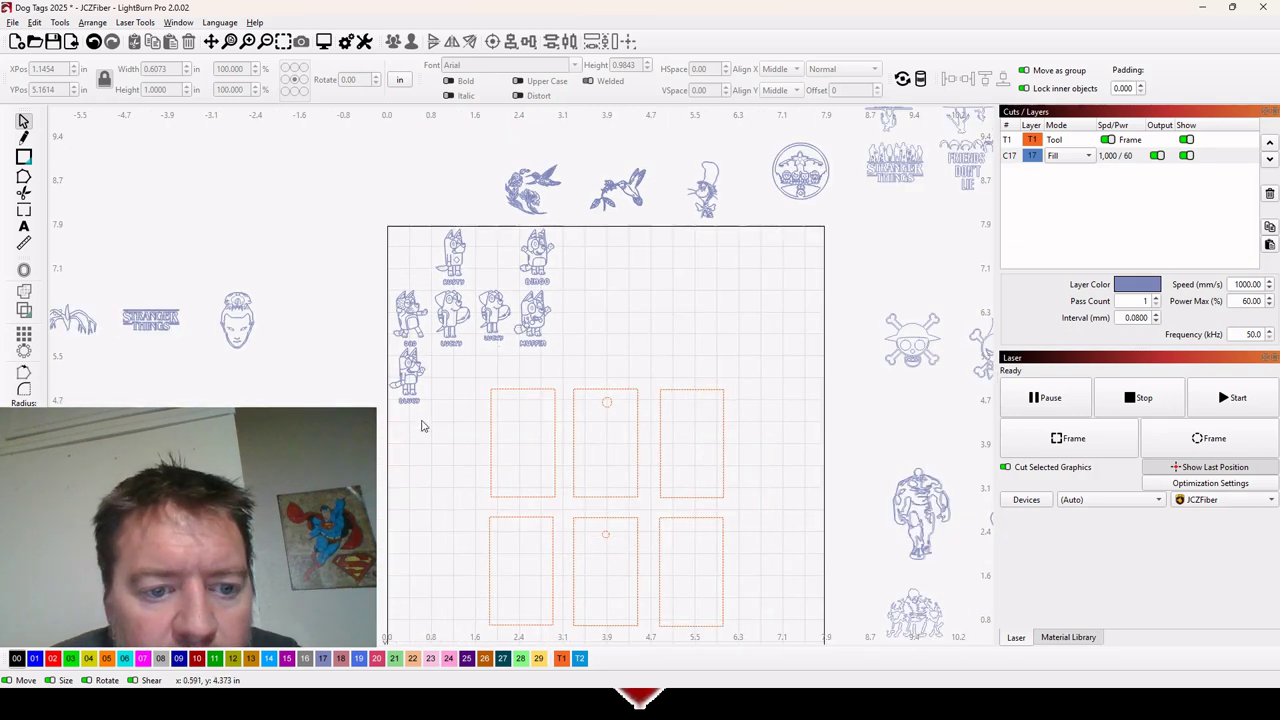
{"action": "scroll", "coordinate": [425, 427], "scroll_direction": "up", "scroll_amount": 3}
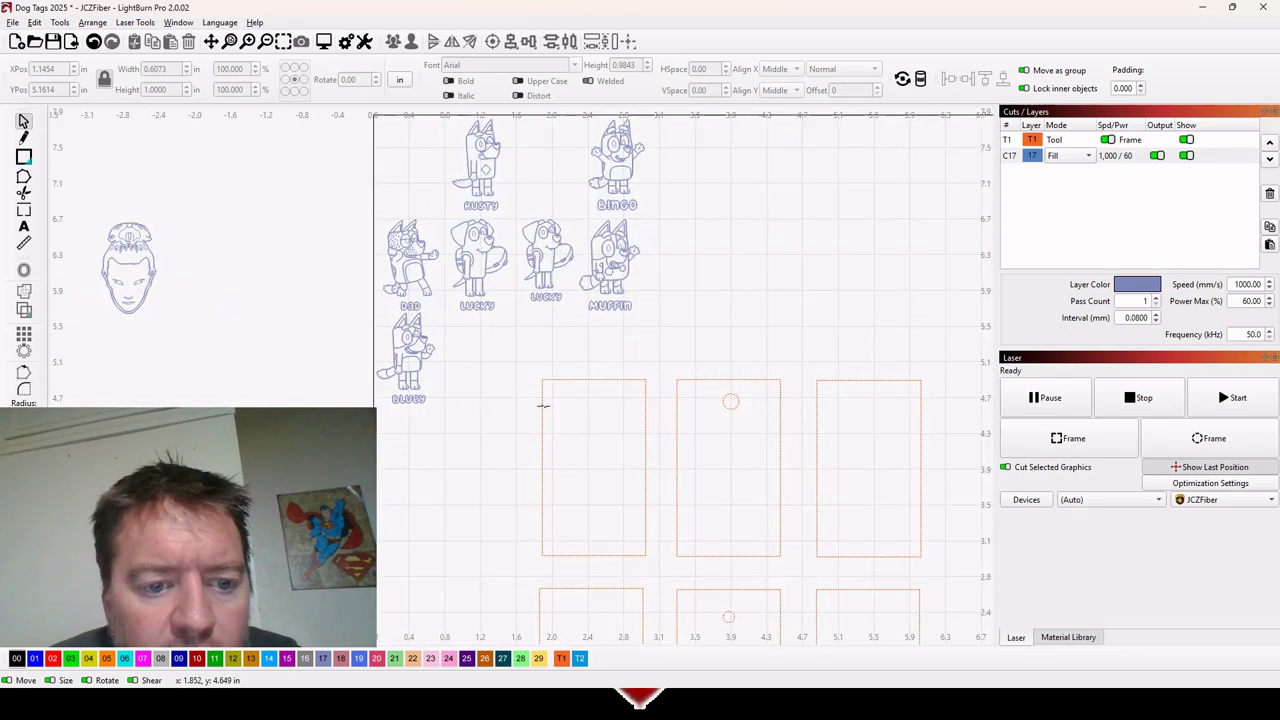
{"action": "left_click", "coordinate": [414, 346]}
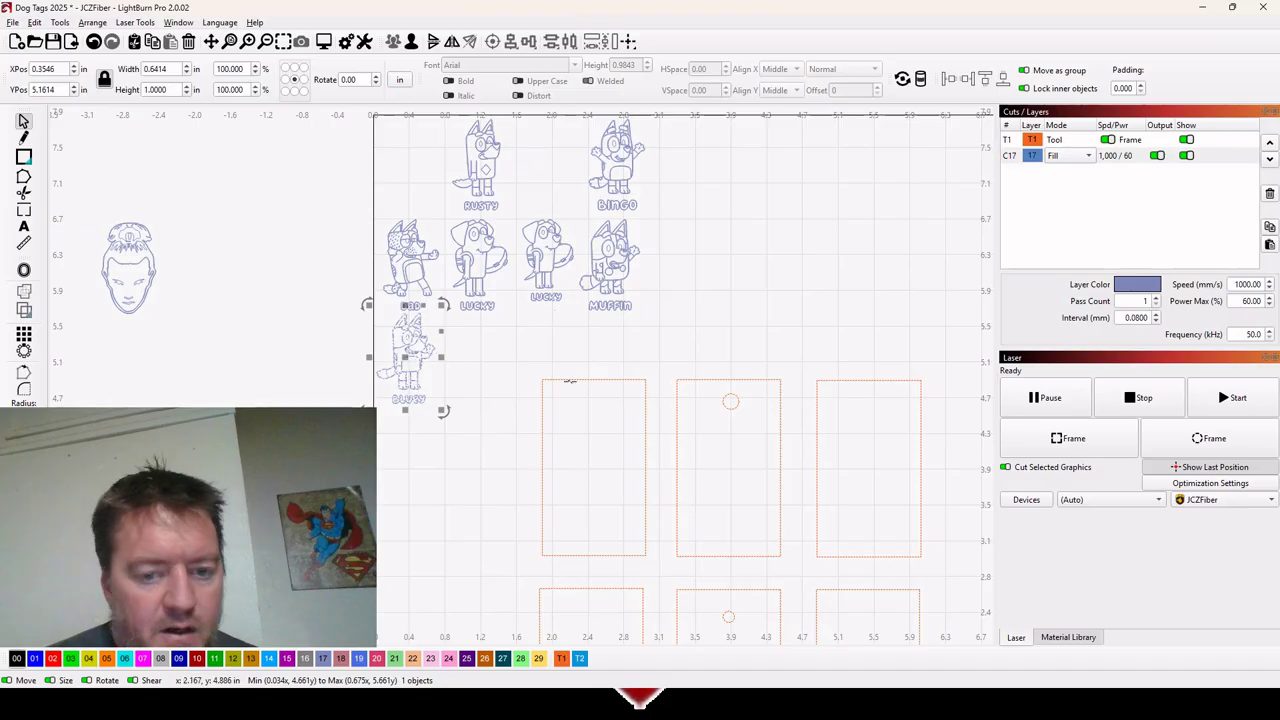
{"action": "left_click", "coordinate": [645, 425], "text": "shift"}
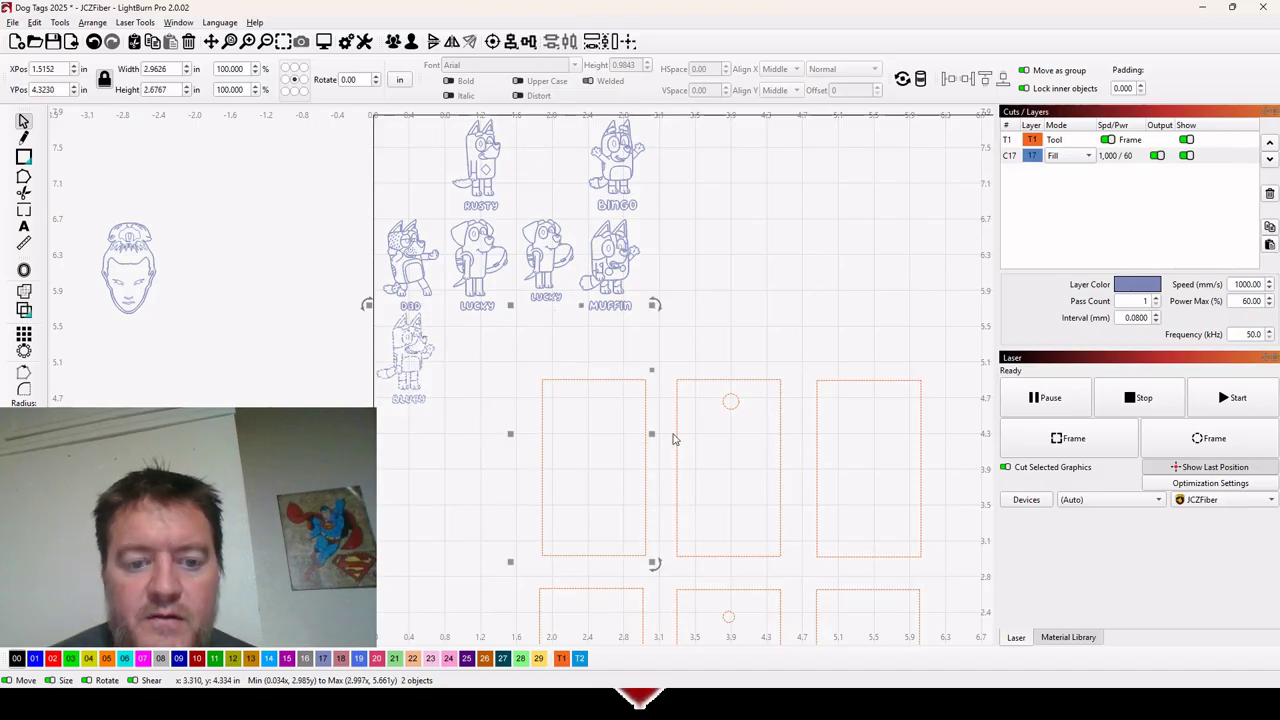
{"action": "left_click", "coordinate": [493, 41]}
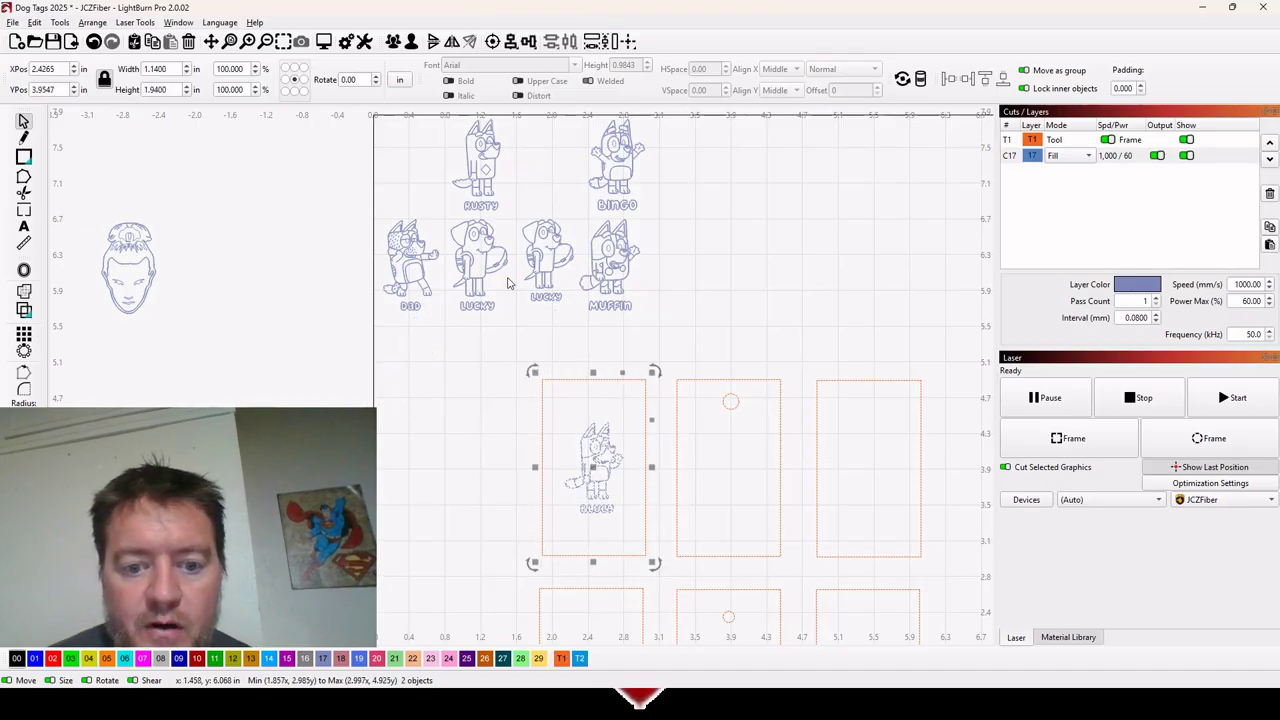
{"action": "left_click", "coordinate": [686, 334]}
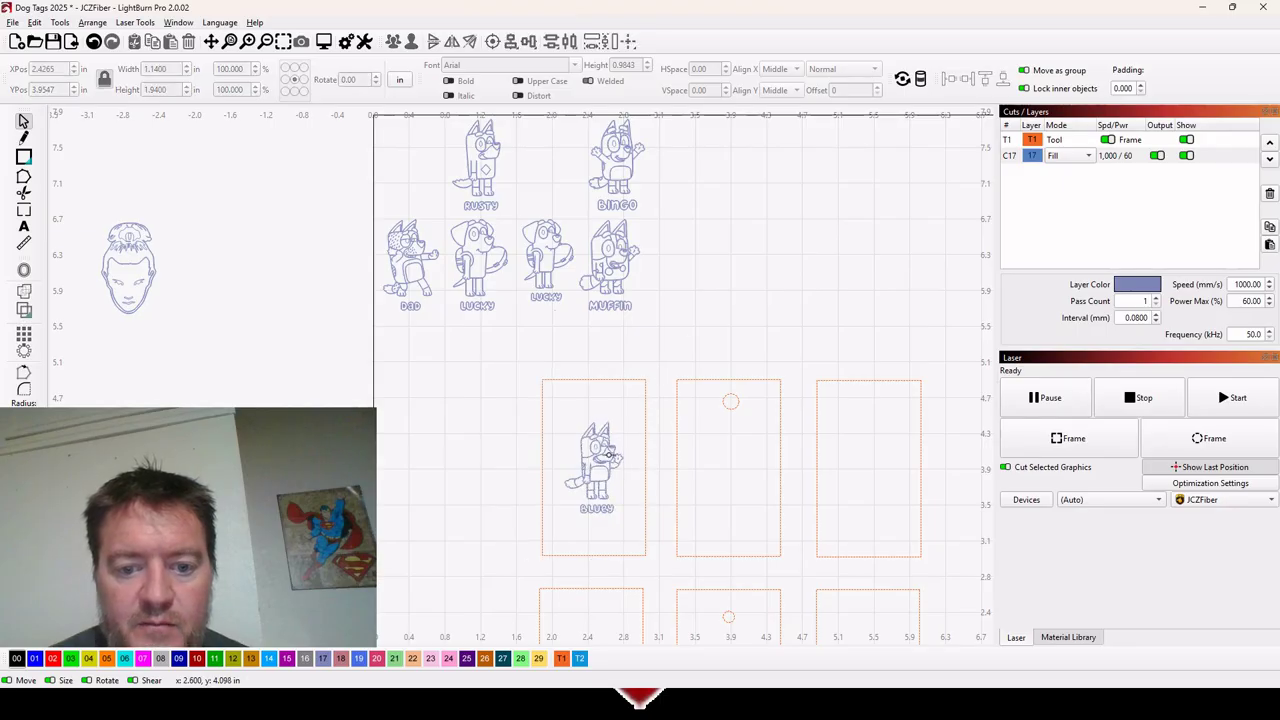
Step: Set the Bluey design's height to 1.3 in with its proportions locked
{"action": "double_click", "coordinate": [609, 446]}
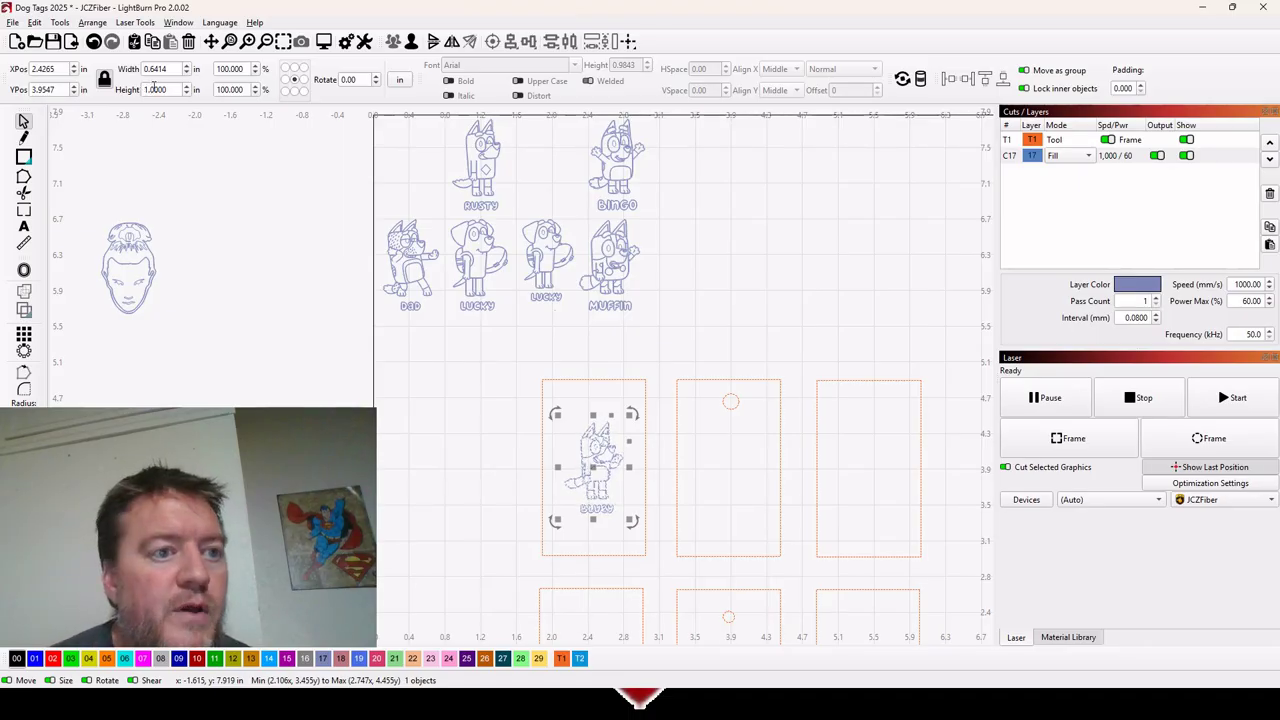
{"action": "left_click_drag", "start_coordinate": [152, 89], "coordinate": [192, 94]}
{"action": "type", "text": "3"}
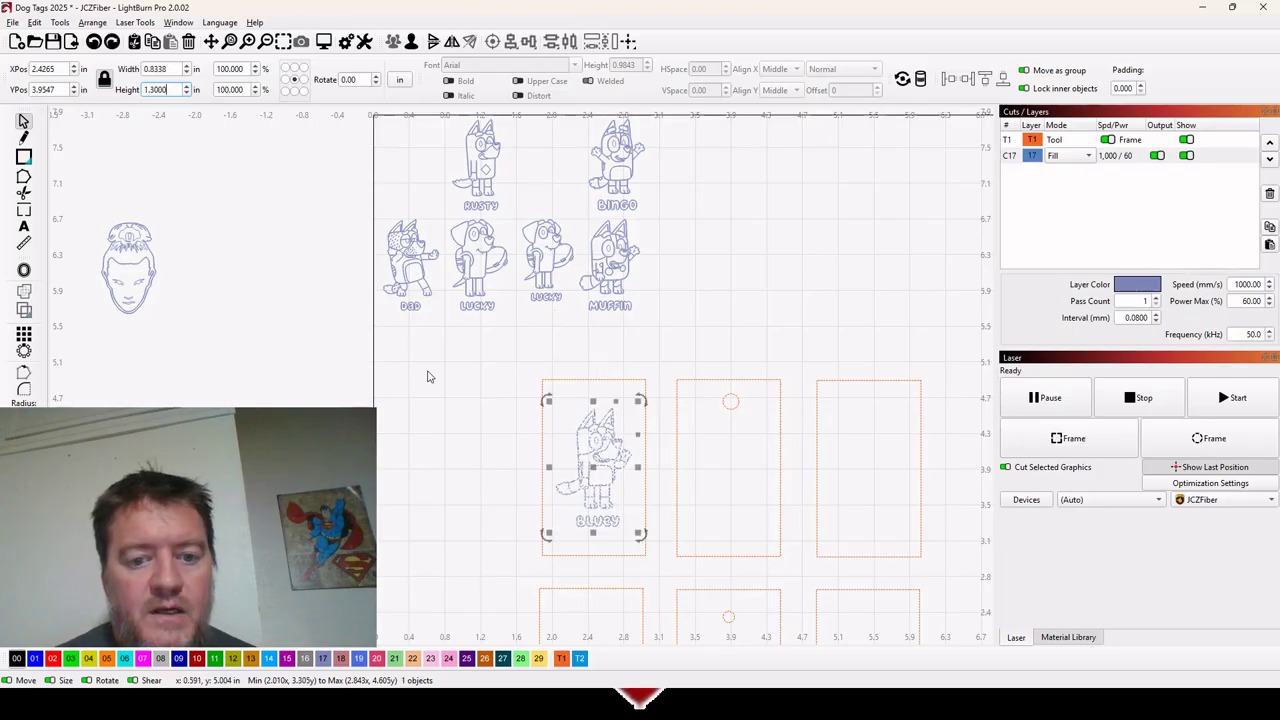
{"action": "left_click", "coordinate": [508, 432]}
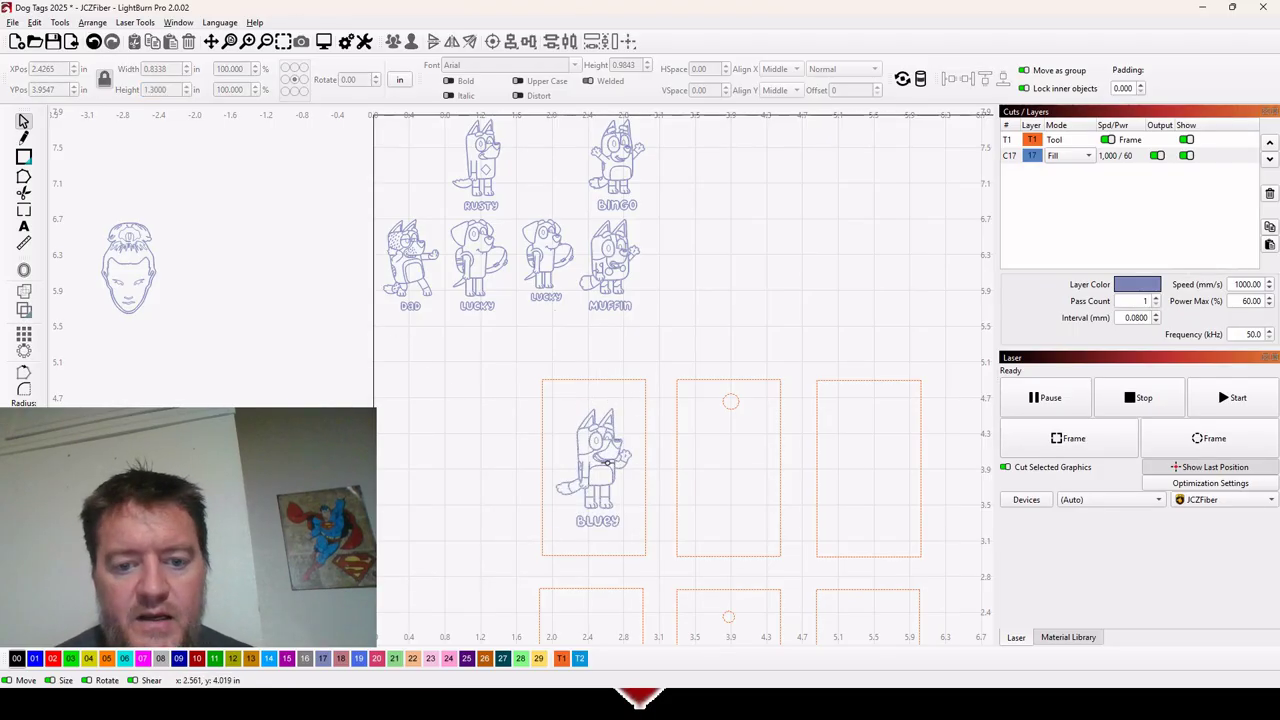
Step: Nudge the Bluey design down within its tag outline to a Y position of about 3.79 in
{"action": "left_click", "coordinate": [605, 462]}
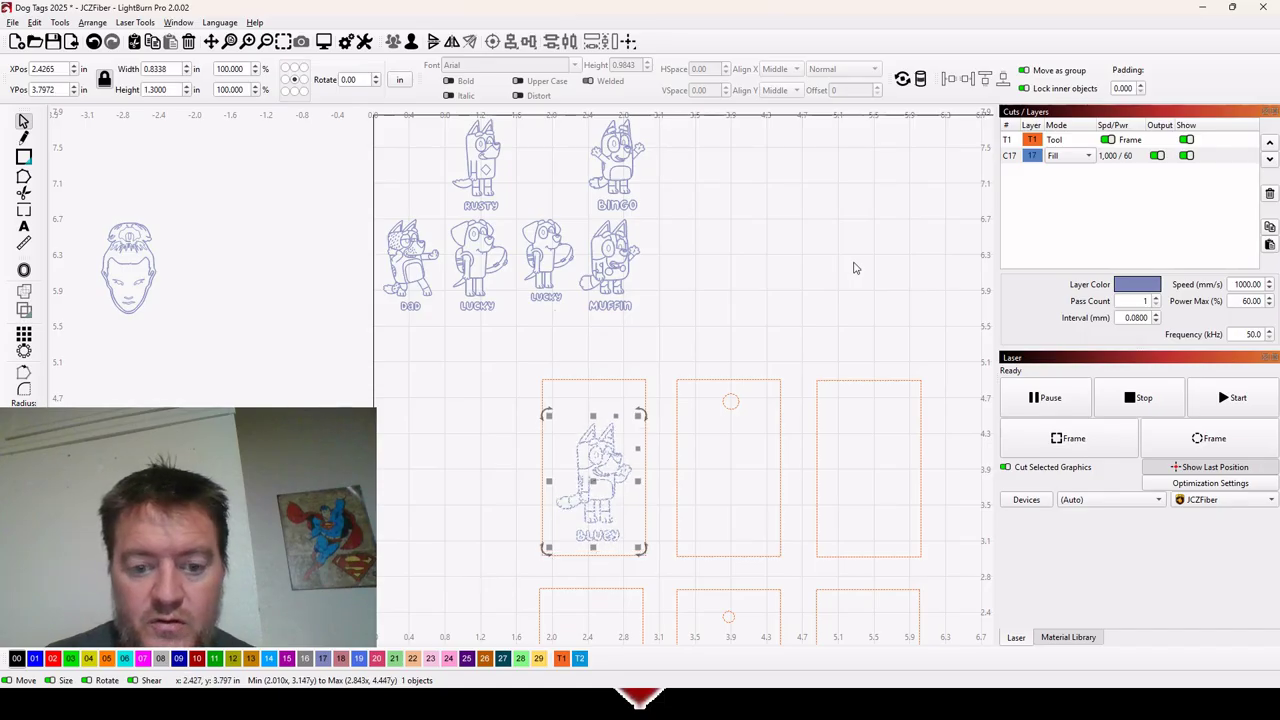
{"action": "key", "text": "Down"}
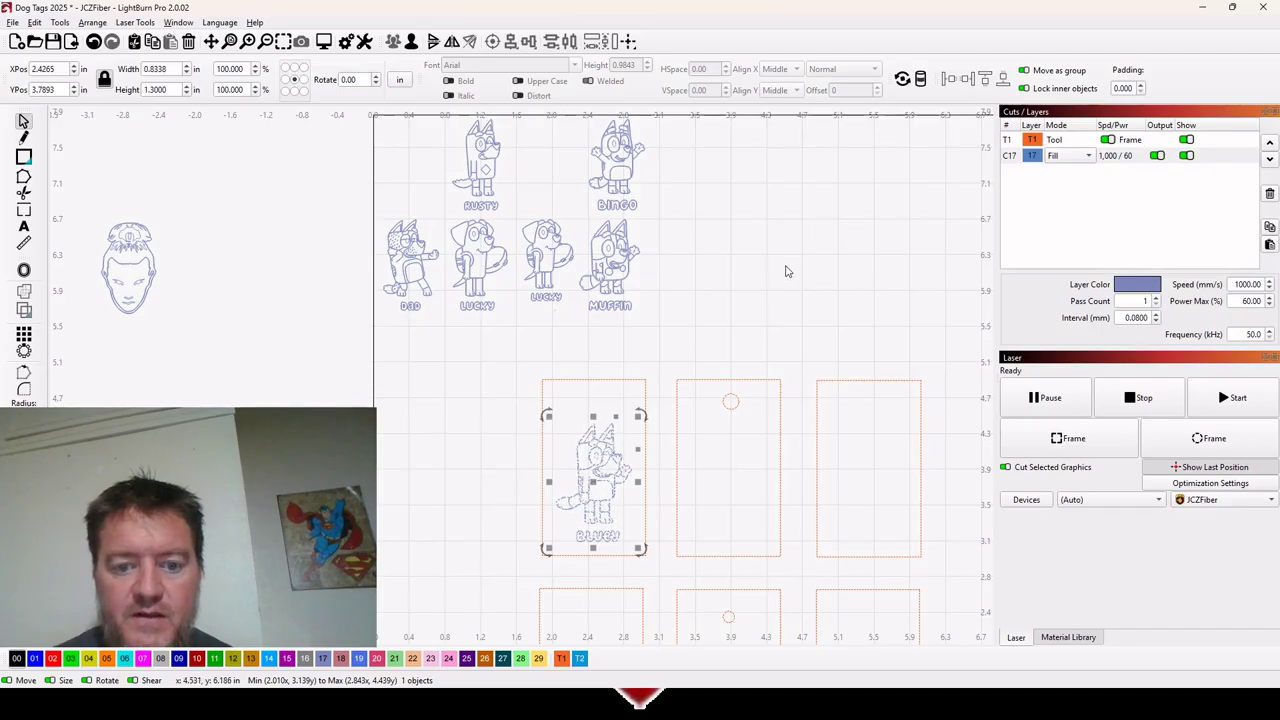
{"action": "left_click", "coordinate": [709, 513]}
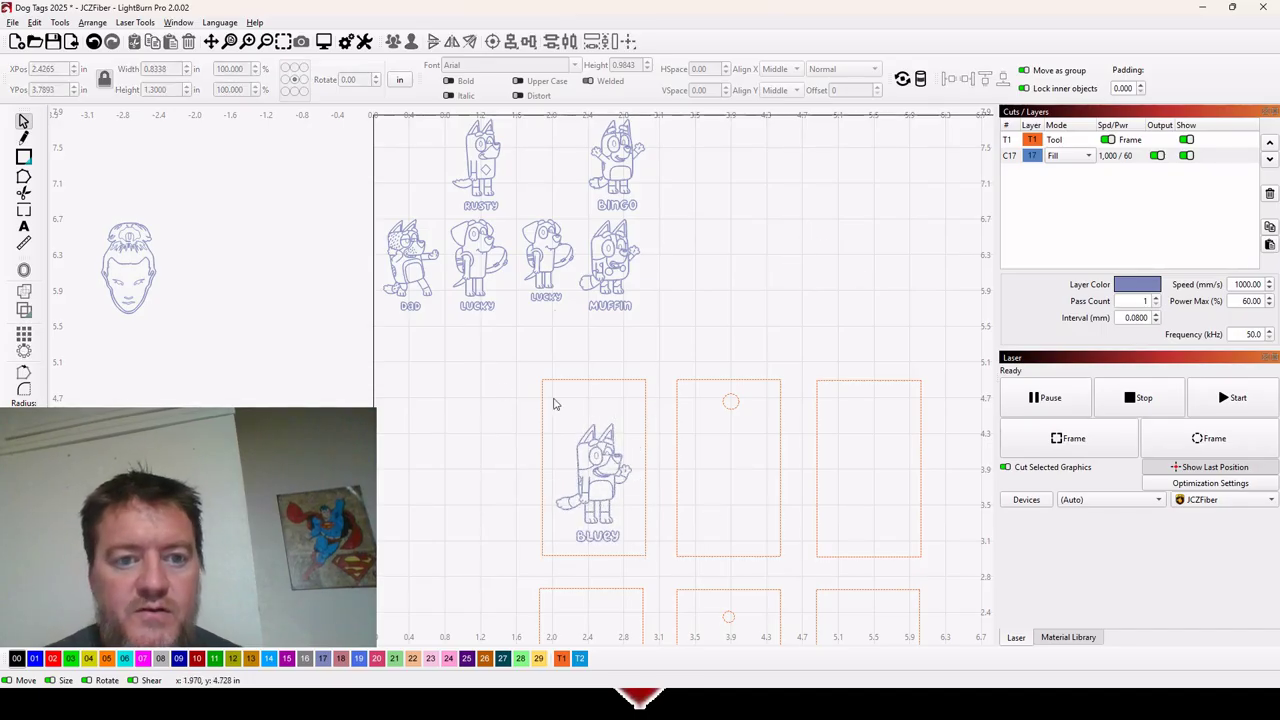
Step: Centre the Dad design inside the upper-middle tag outline by aligning it to that outline
{"action": "scroll", "coordinate": [466, 404], "scroll_direction": "down", "scroll_amount": 1}
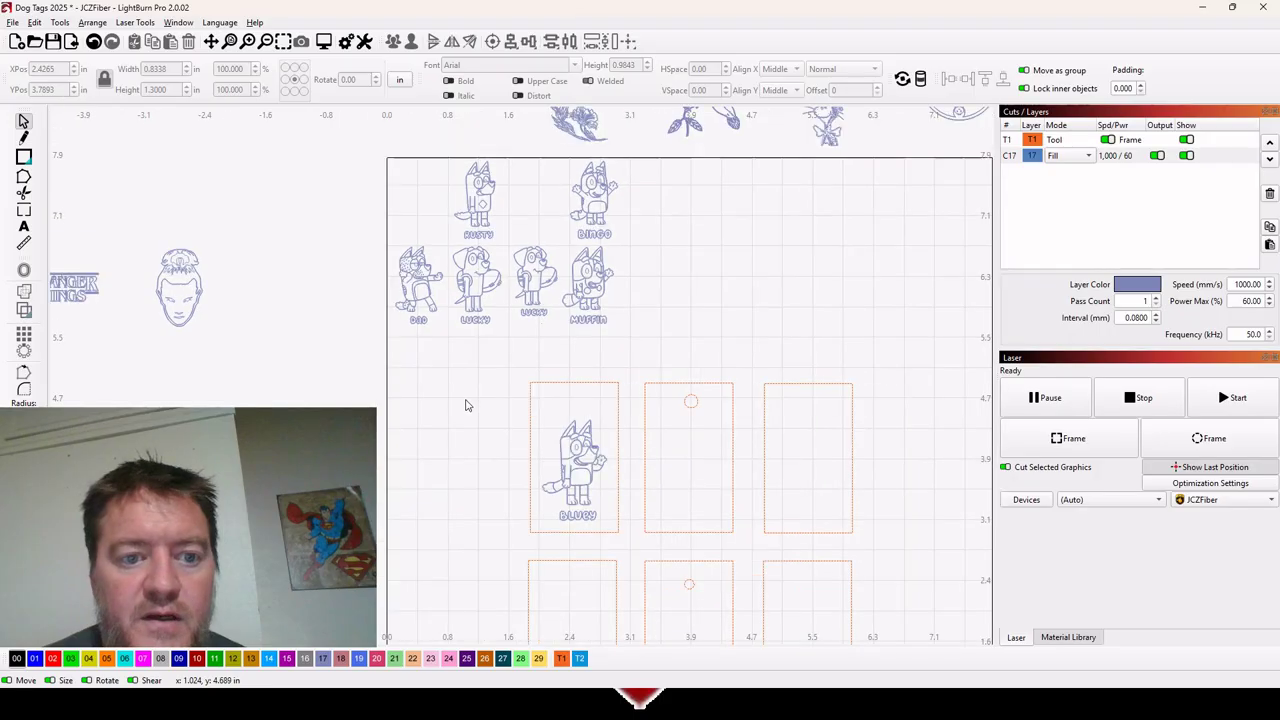
{"action": "left_click", "coordinate": [406, 285]}
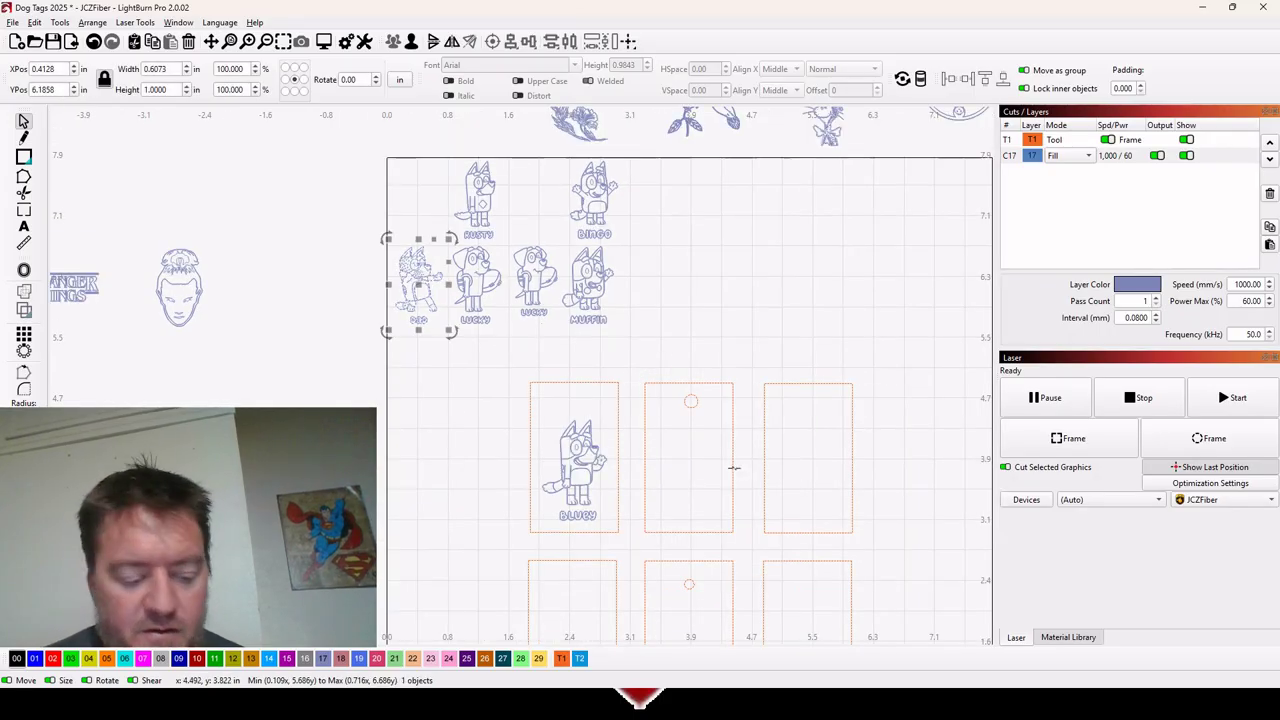
{"action": "left_click", "coordinate": [733, 476], "text": "shift"}
{"action": "left_click", "coordinate": [493, 41]}
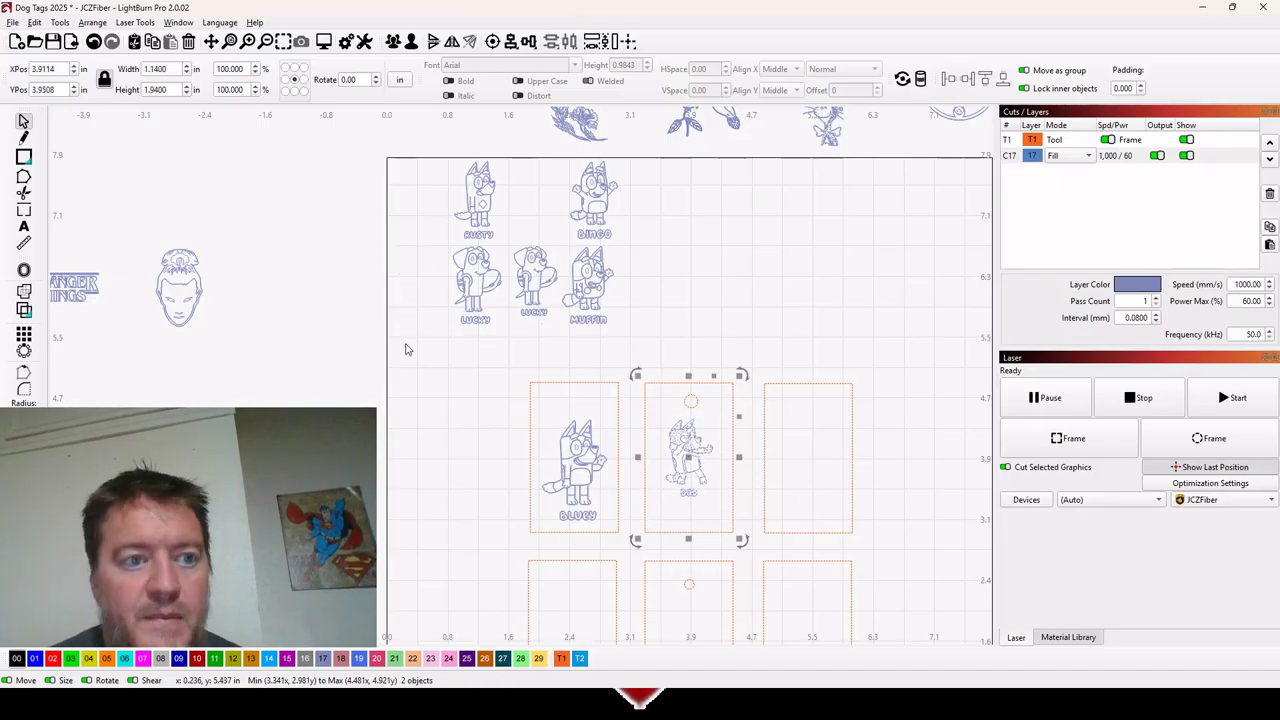
{"action": "left_click", "coordinate": [740, 474]}
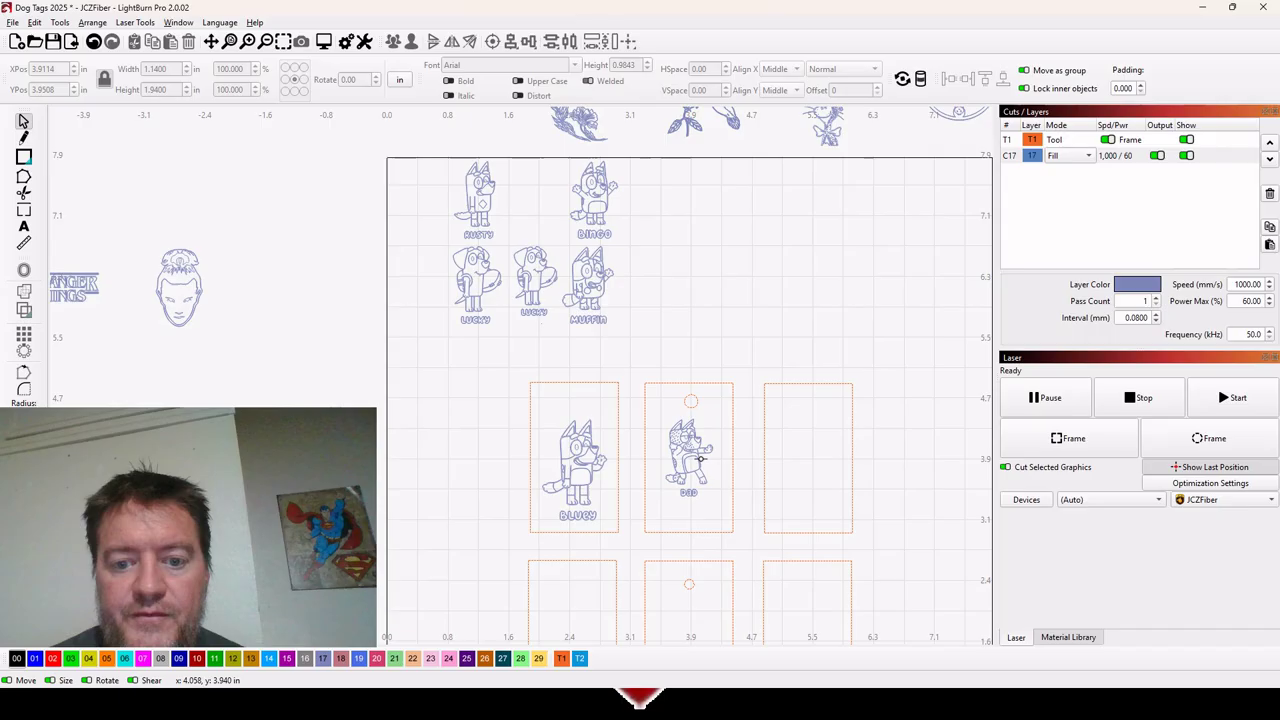
Step: Set the Dad design's height to 1.3 in with its proportions locked
{"action": "left_click", "coordinate": [697, 455]}
{"action": "double_click", "coordinate": [158, 89]}
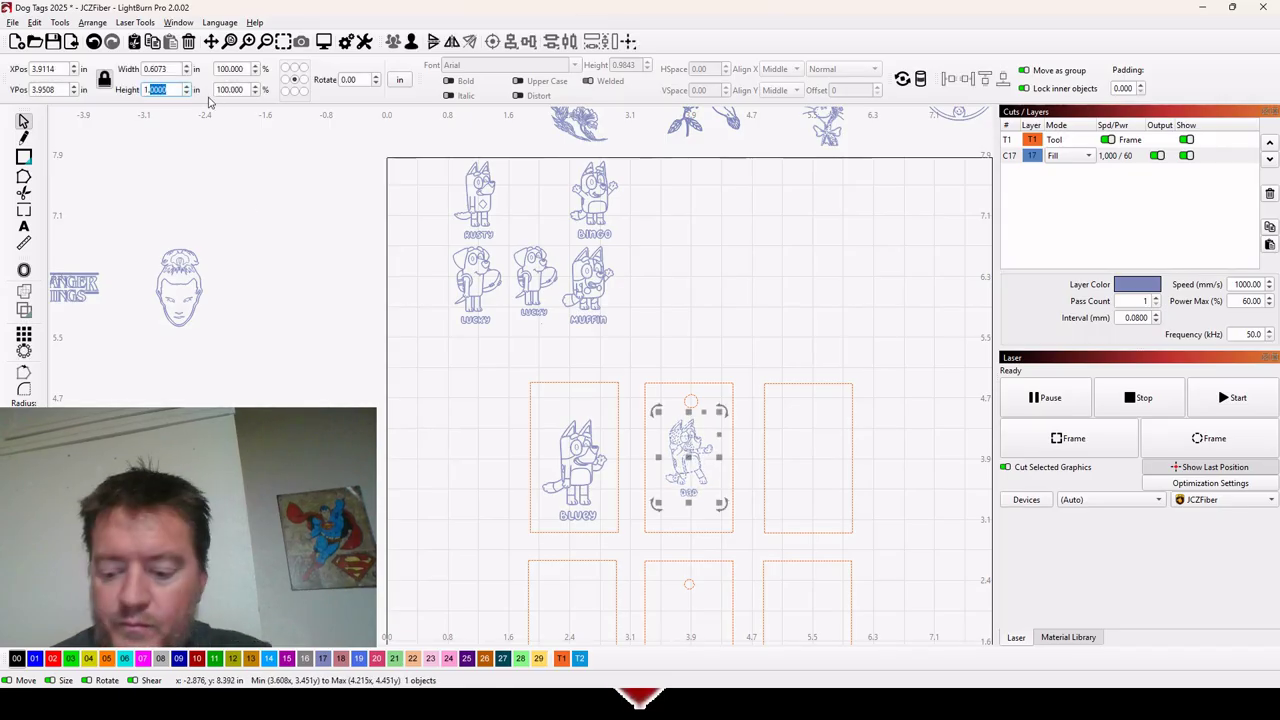
{"action": "type", "text": "1.3"}
{"action": "key", "text": "Return"}
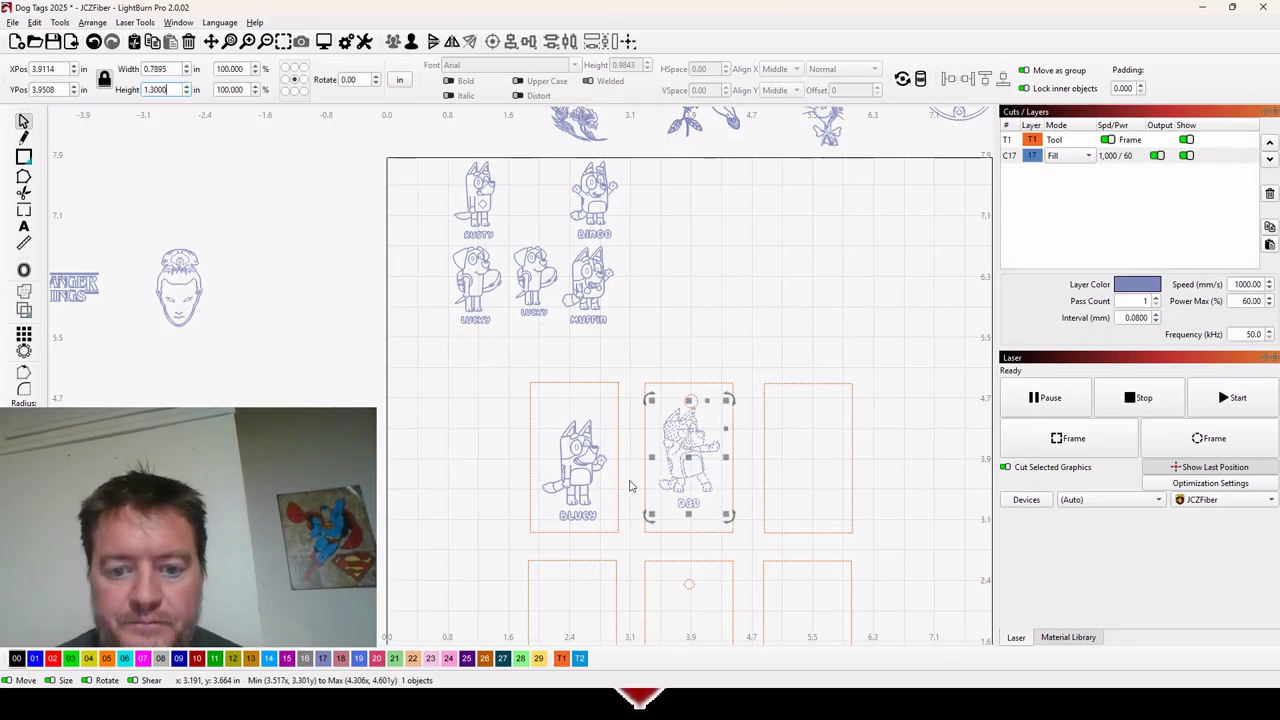
Step: Align the Dad design with the Bluey design along their horizontal centre line so both sit level
{"action": "left_click", "coordinate": [590, 483], "text": "shift"}
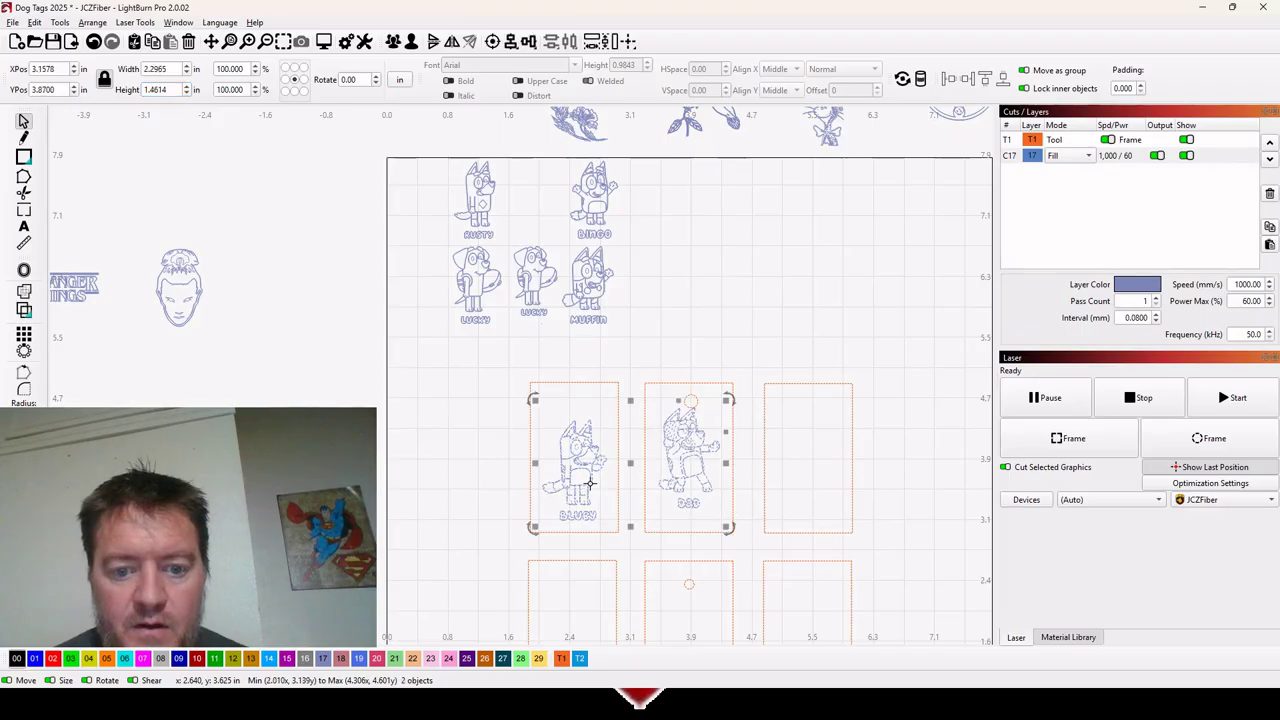
{"action": "left_click", "coordinate": [527, 42]}
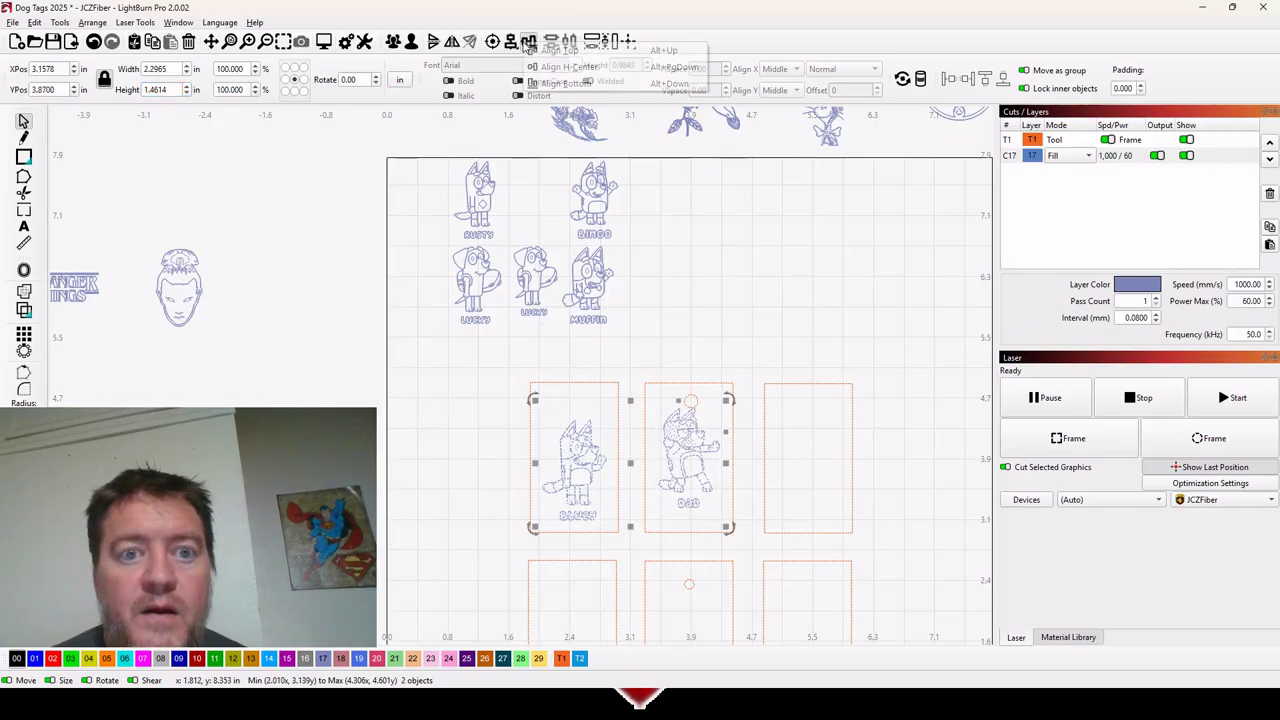
{"action": "left_click", "coordinate": [562, 66]}
{"action": "left_click", "coordinate": [836, 227]}
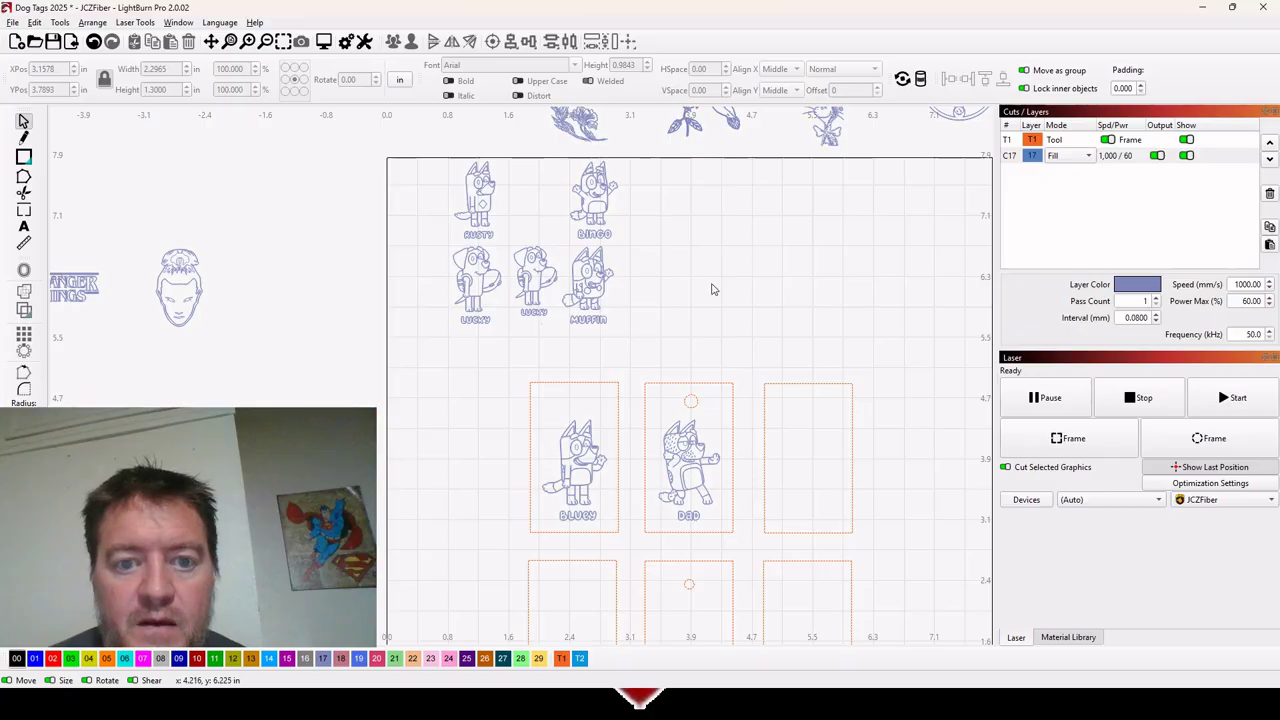
Step: Centre the Bingo design inside the upper-right tag outline and set its height to 1.3 in with its proportions locked
{"action": "left_click", "coordinate": [604, 221]}
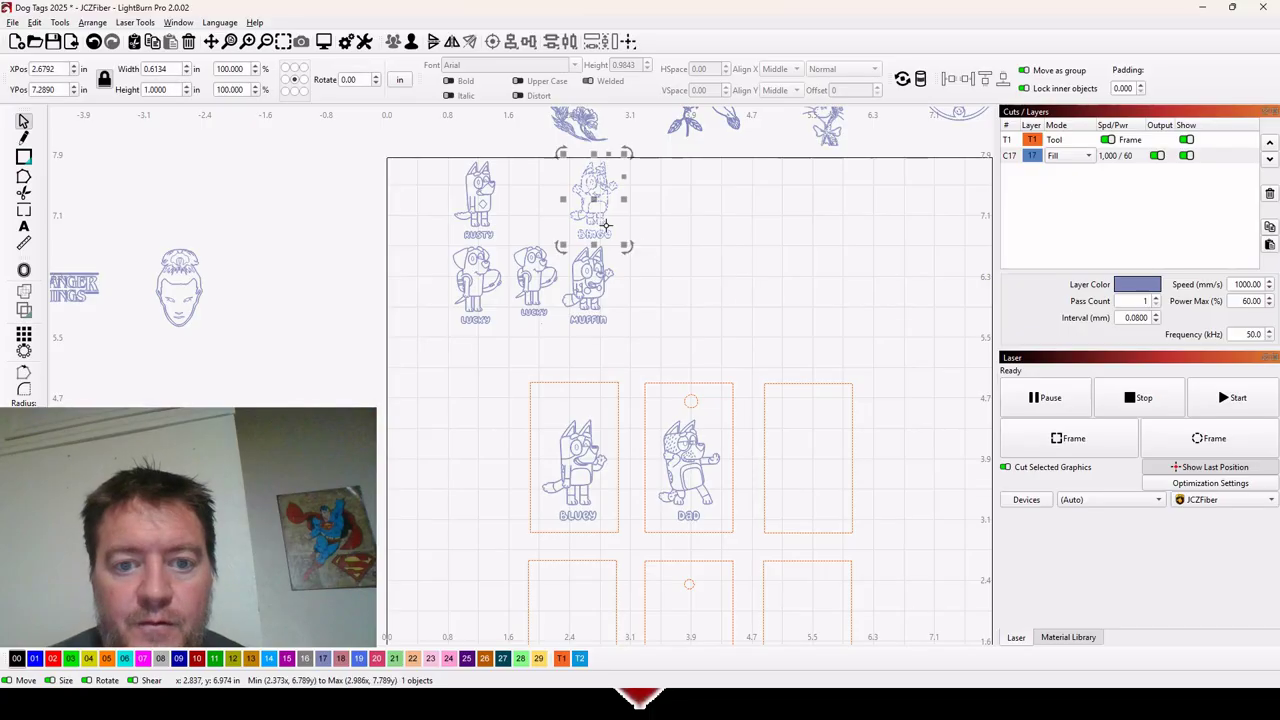
{"action": "left_click", "coordinate": [851, 488], "text": "shift"}
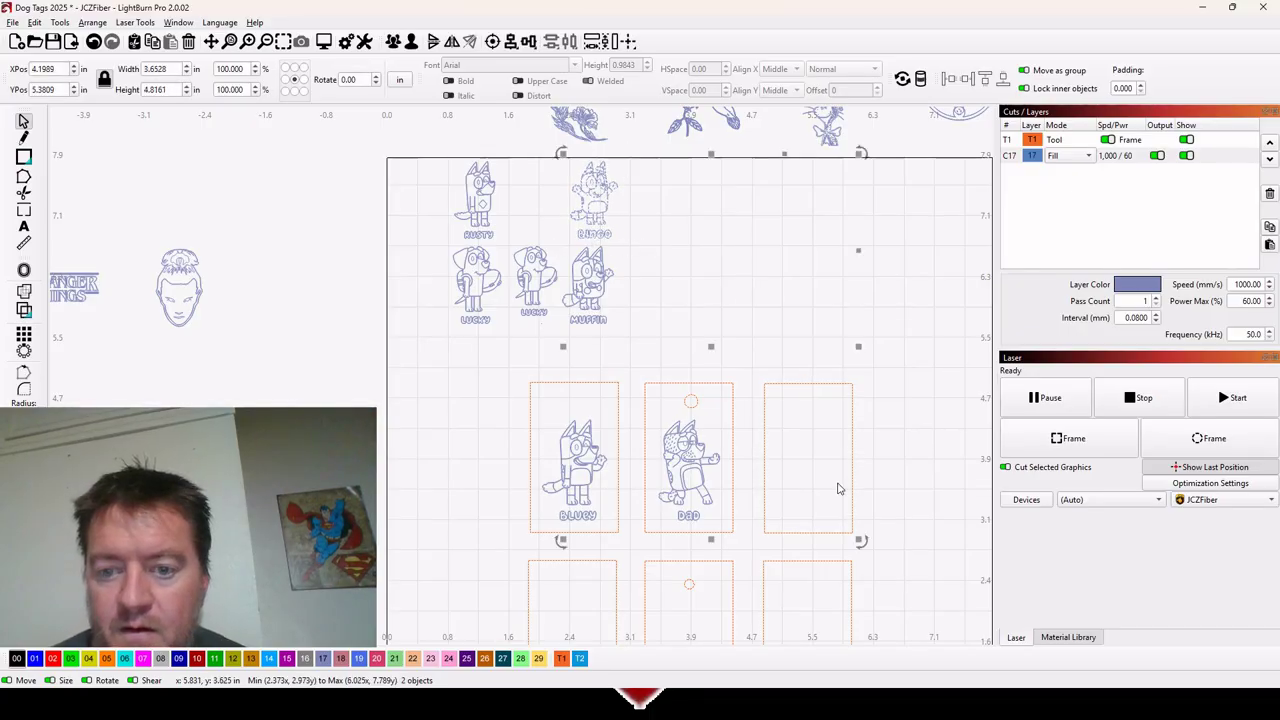
{"action": "left_click", "coordinate": [492, 41]}
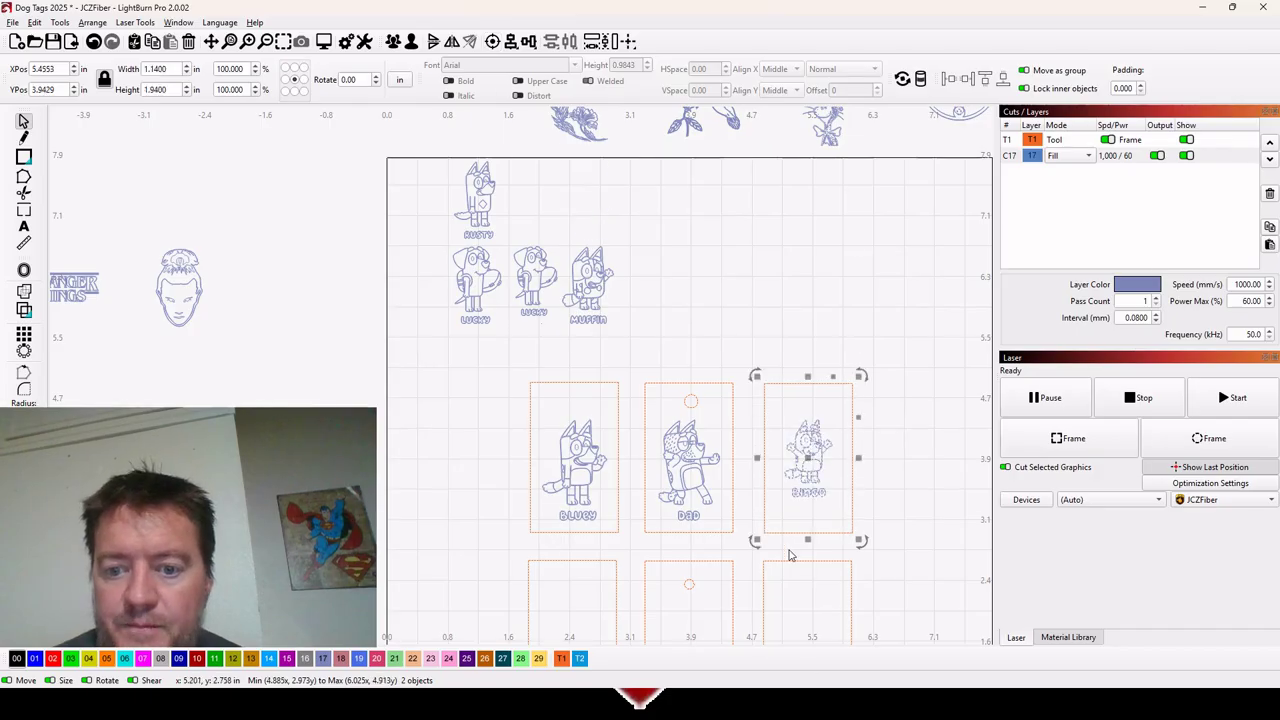
{"action": "left_click", "coordinate": [923, 457]}
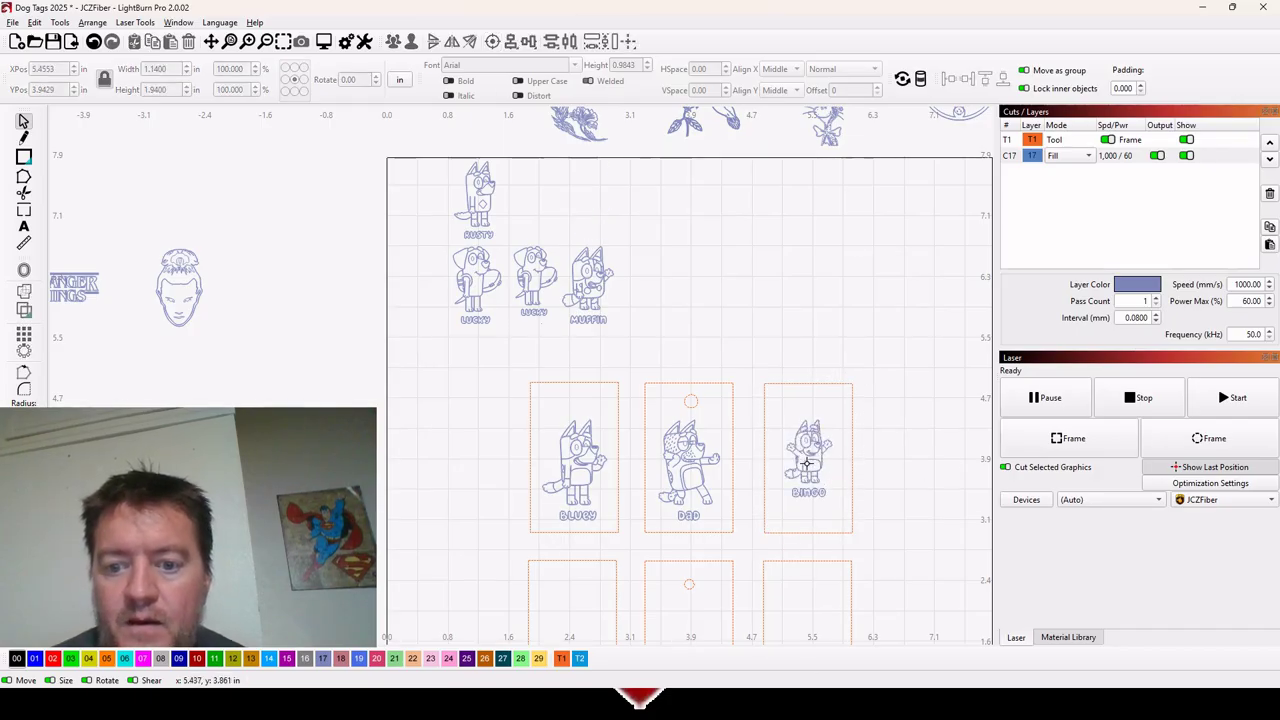
{"action": "left_click", "coordinate": [803, 447]}
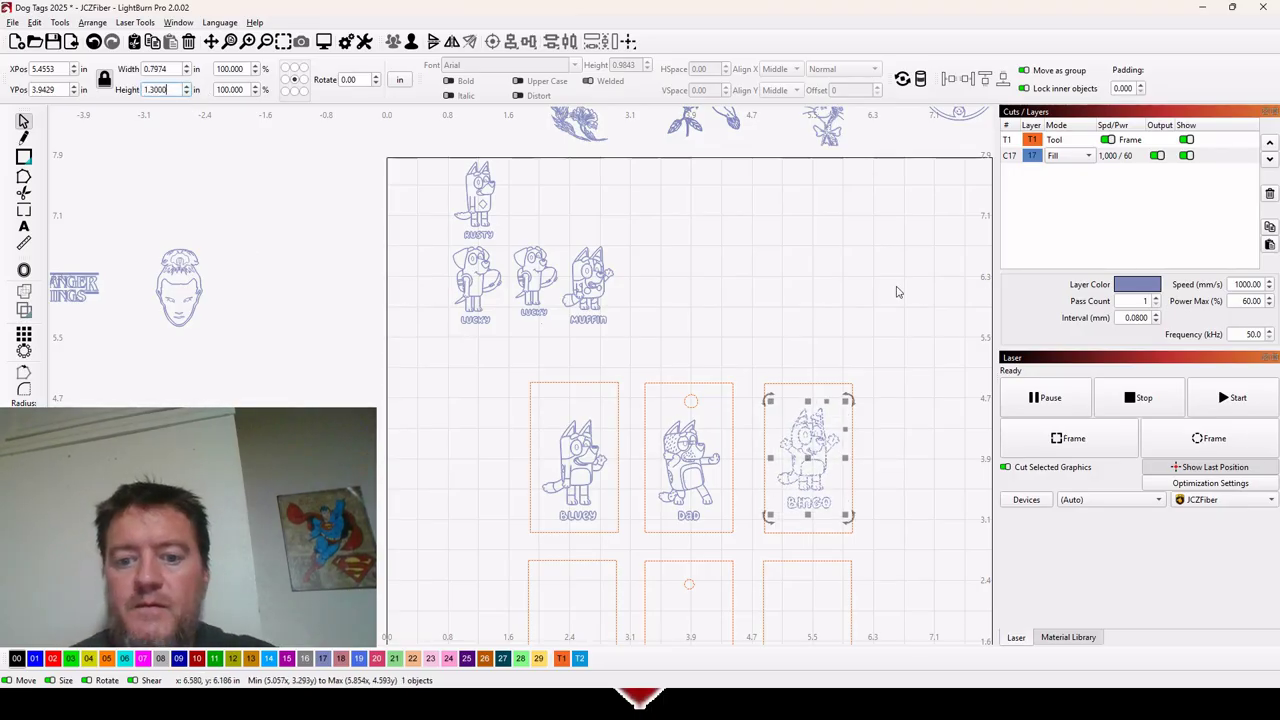
Step: Align the top and bottom of the Bingo design with the Dad design
{"action": "left_click", "coordinate": [716, 494], "text": "shift"}
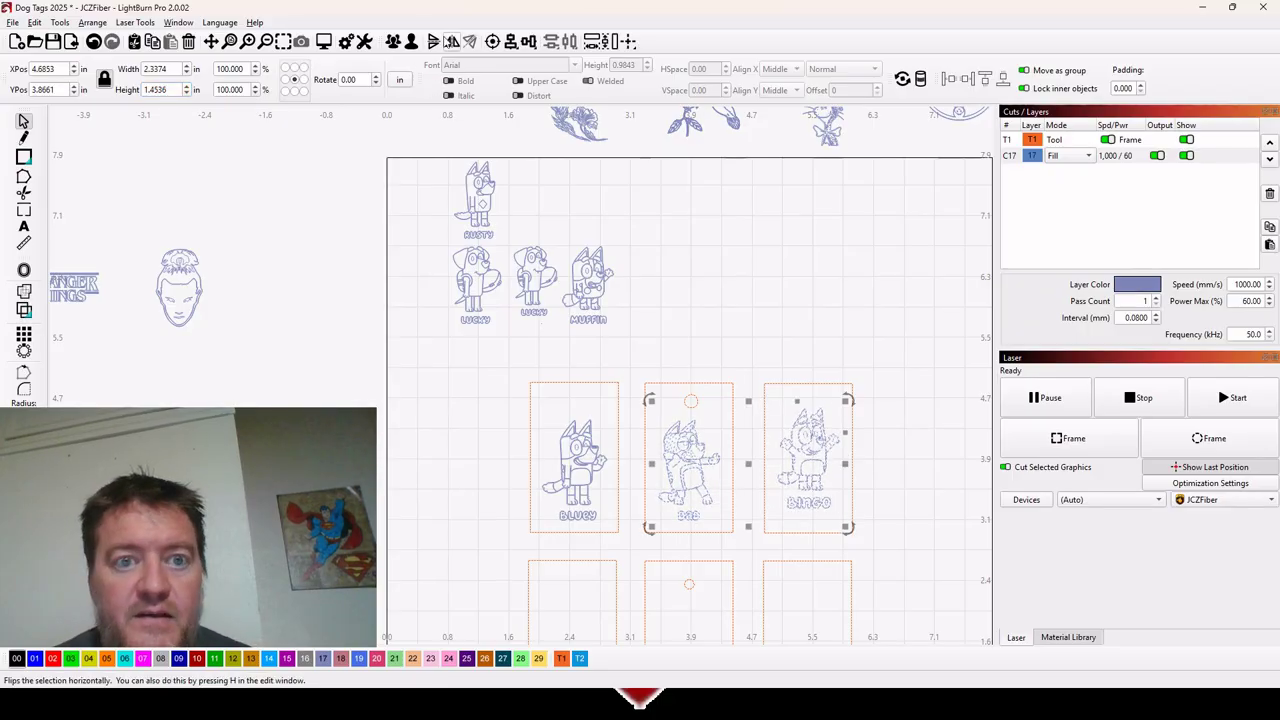
{"action": "left_click", "coordinate": [530, 43]}
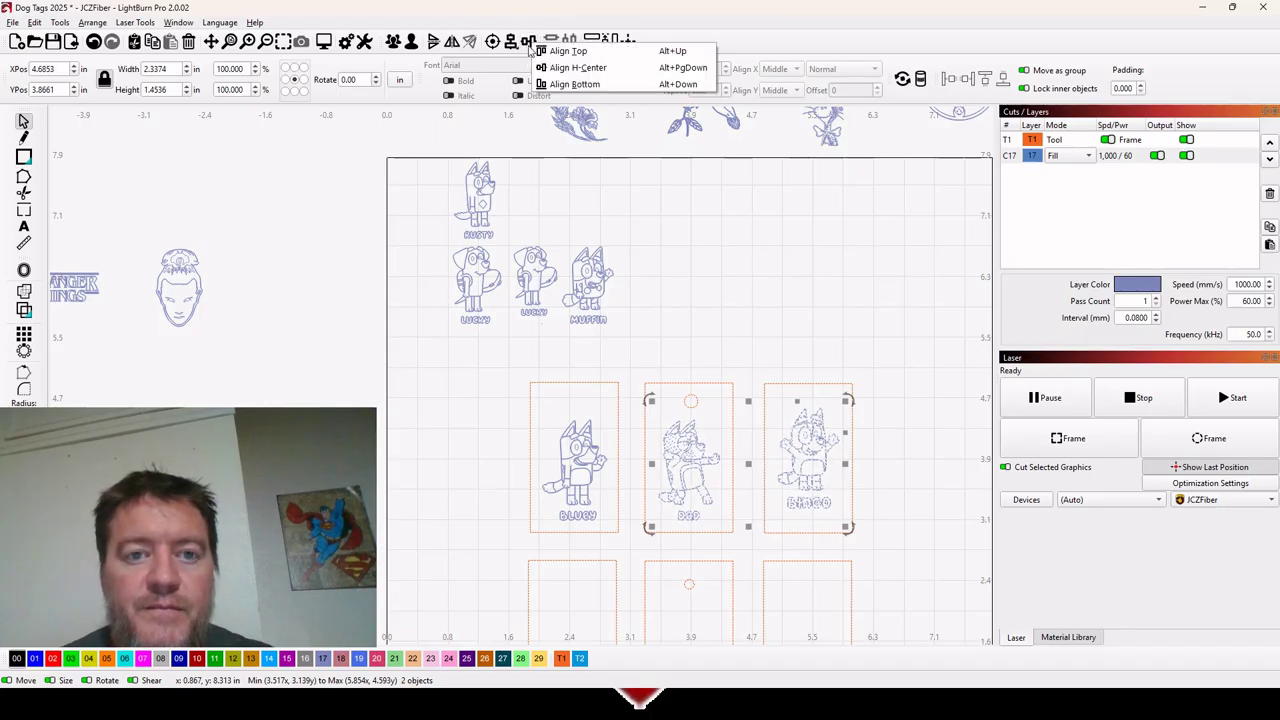
{"action": "left_click", "coordinate": [573, 55]}
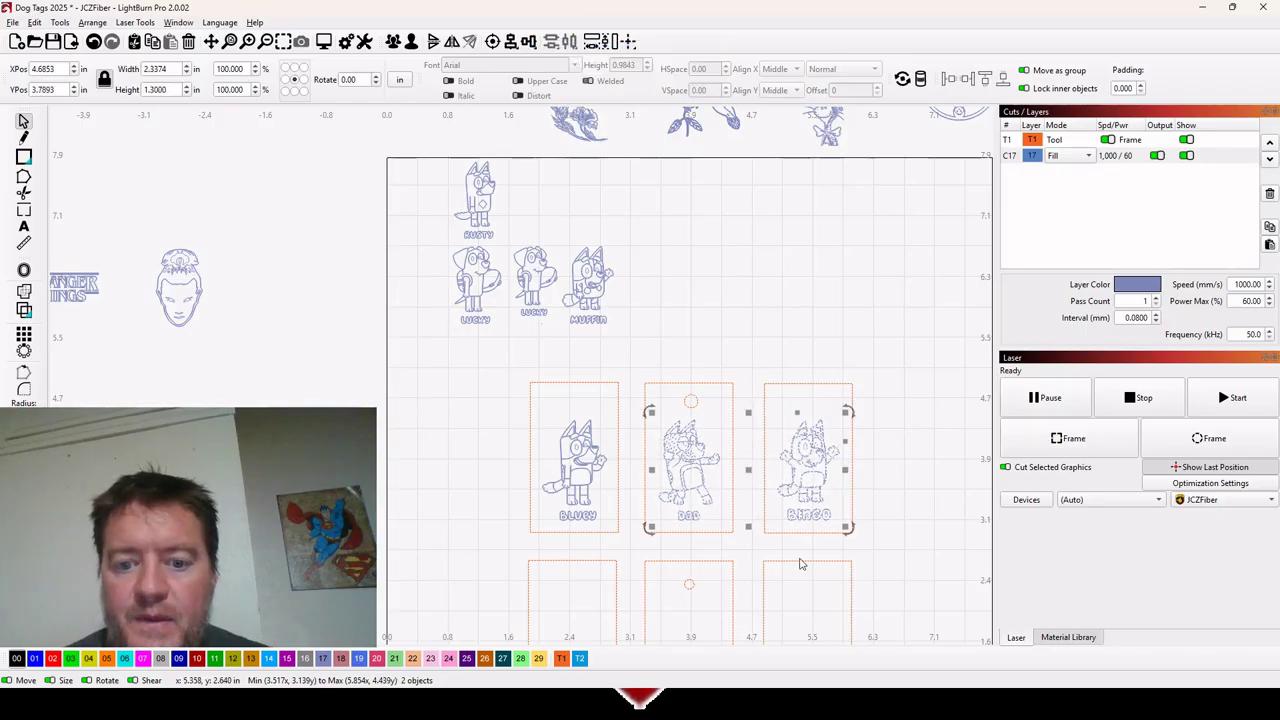
{"action": "left_click", "coordinate": [529, 42]}
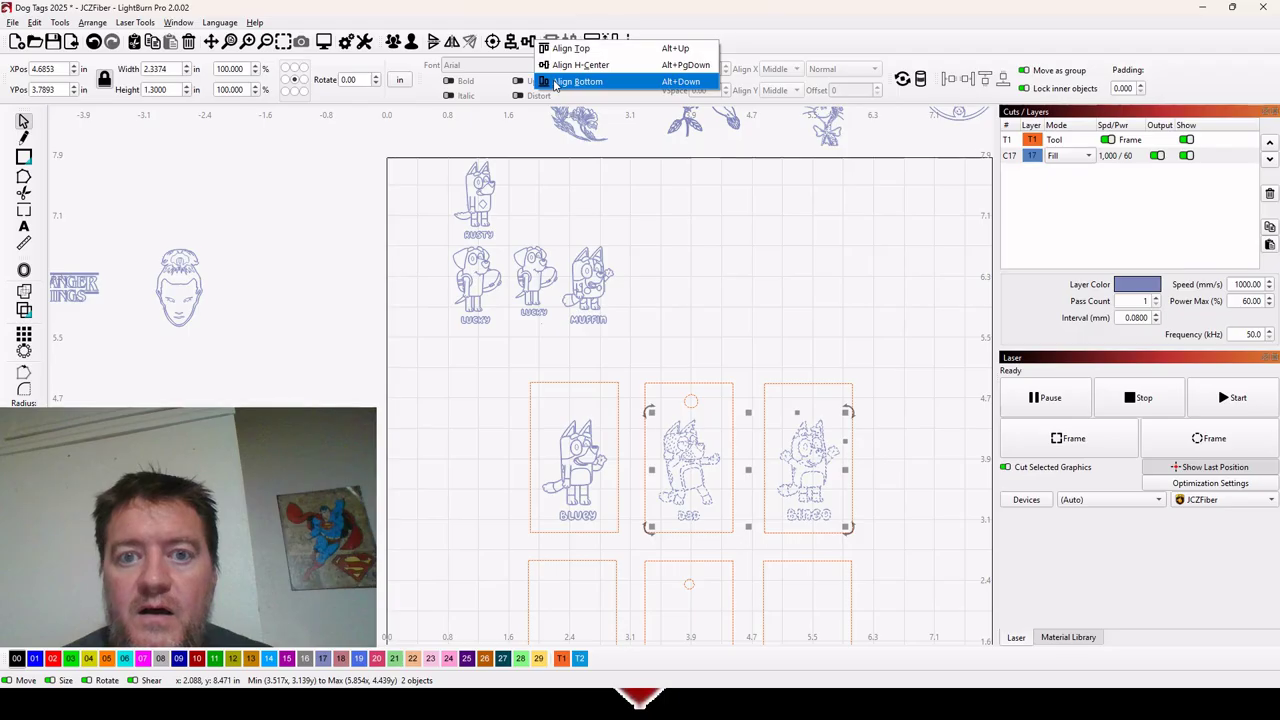
{"action": "left_click", "coordinate": [553, 82]}
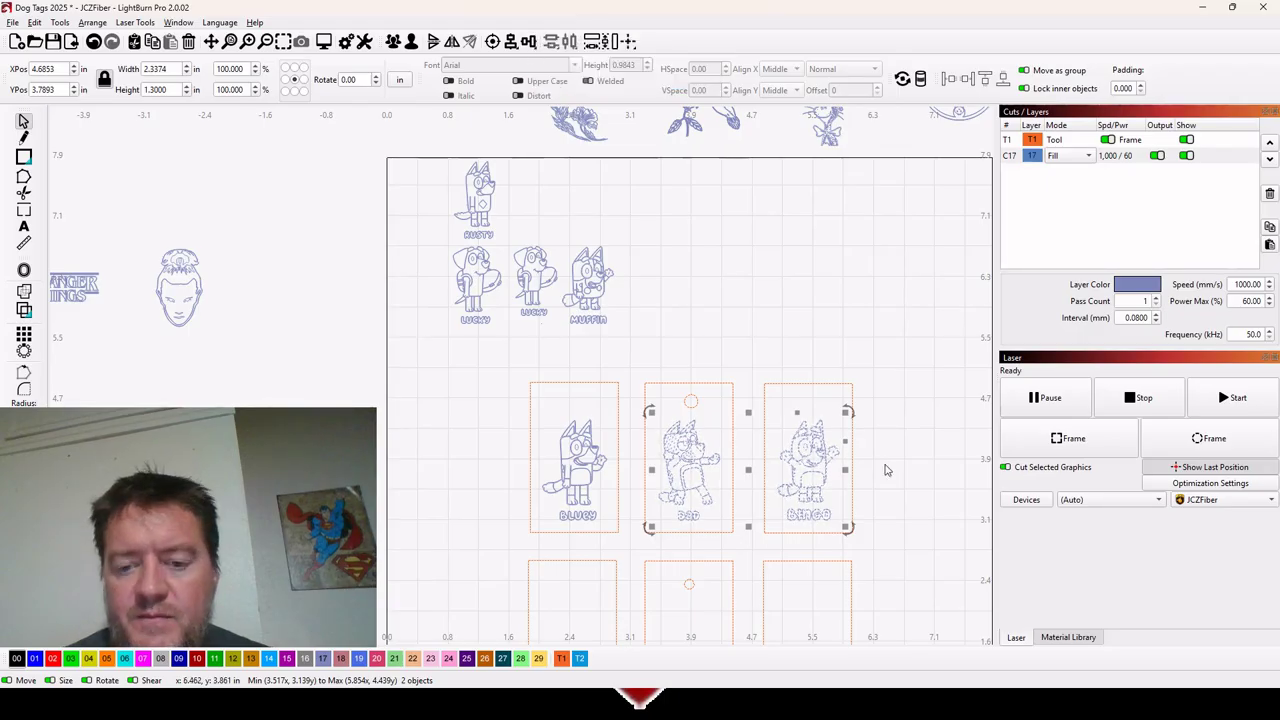
{"action": "left_click", "coordinate": [848, 333]}
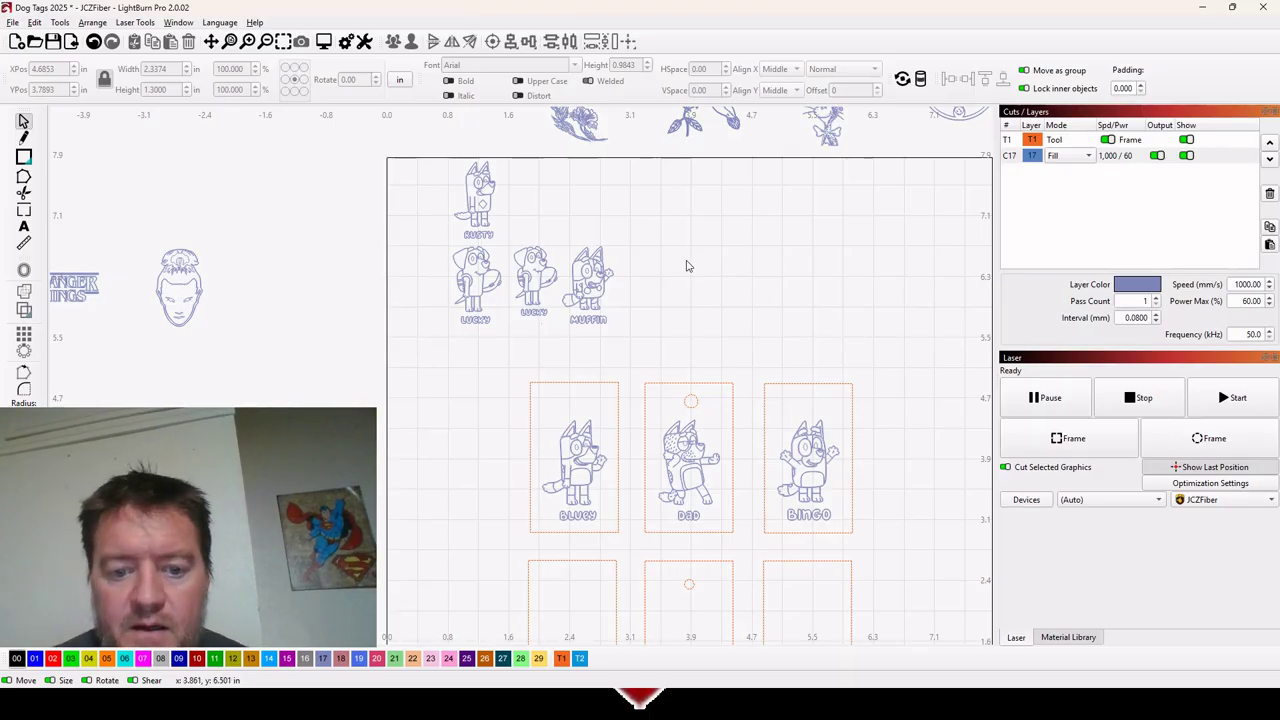
Step: Centre the Rusty design inside the lower-left tag outline by aligning it to that outline
{"action": "left_click", "coordinate": [478, 210]}
{"action": "scroll", "coordinate": [579, 229], "scroll_direction": "down", "scroll_amount": 3}
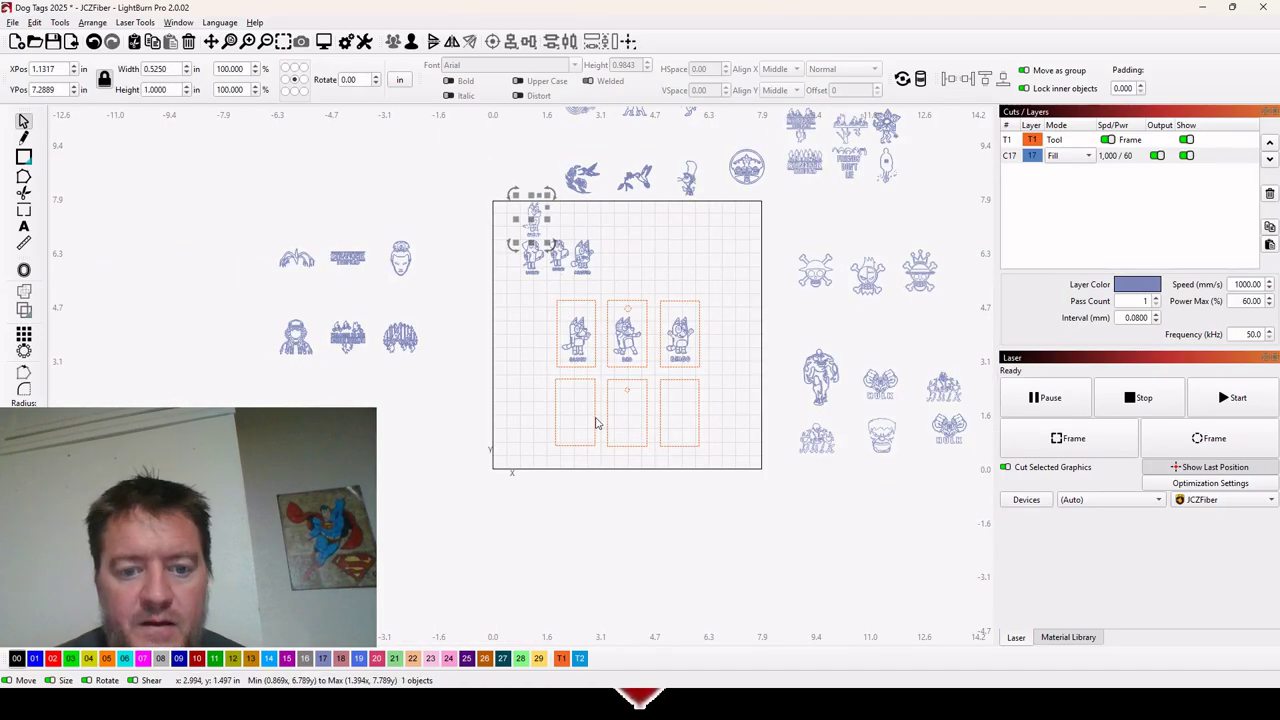
{"action": "left_click", "coordinate": [593, 418], "text": "shift"}
{"action": "key", "text": "c"}
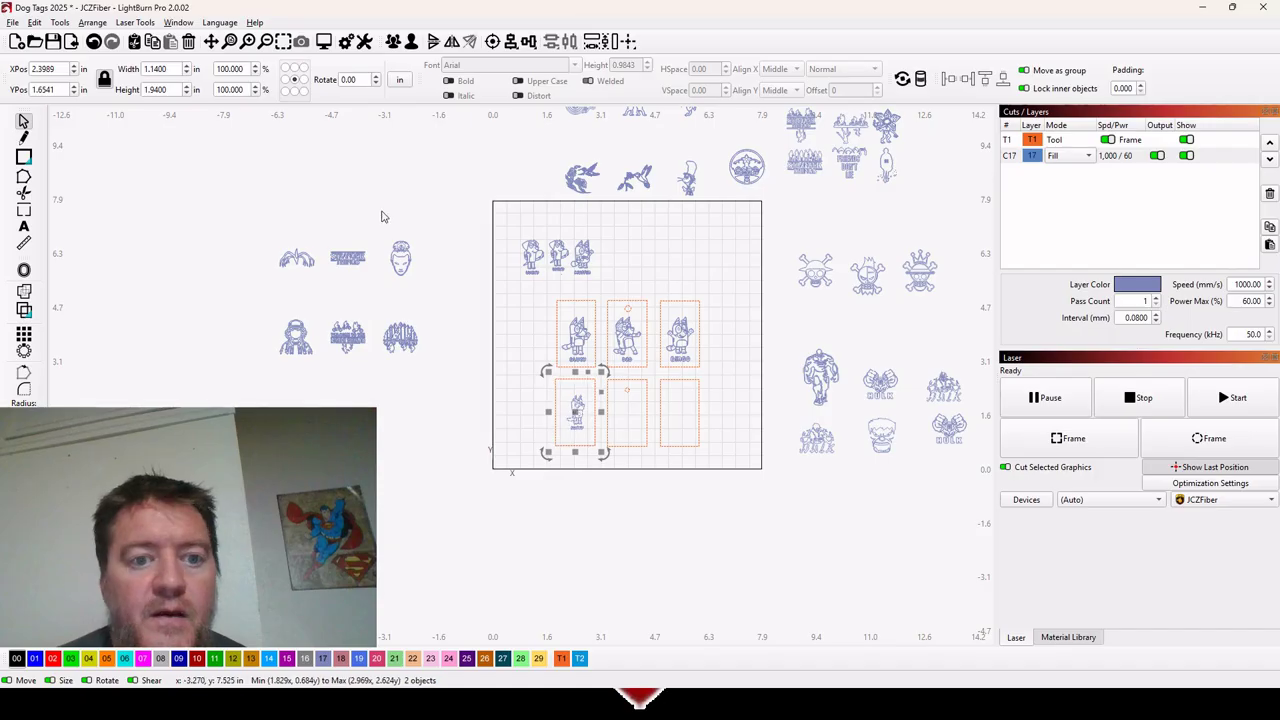
{"action": "left_click", "coordinate": [652, 415]}
Step: Set the Rusty design's height to 1.3 in with its proportions locked
{"action": "left_click", "coordinate": [576, 408]}
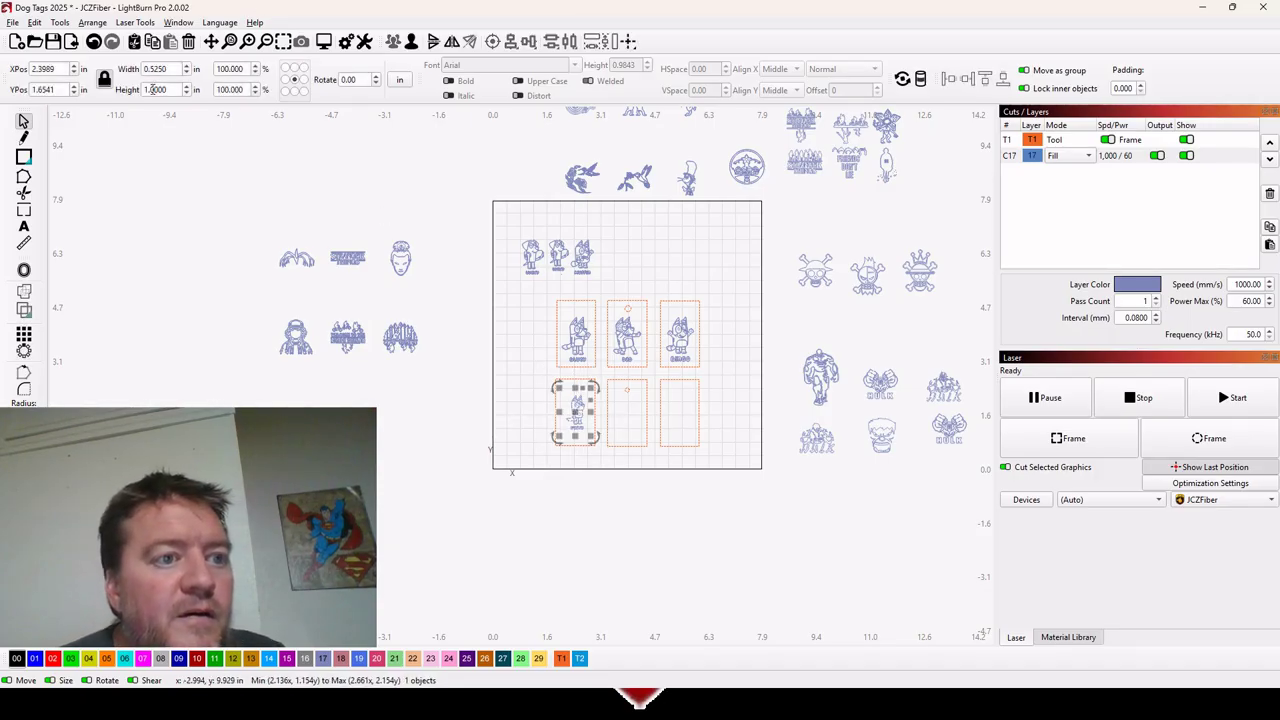
{"action": "double_click", "coordinate": [153, 89]}
{"action": "type", "text": "1.3"}
{"action": "key", "text": "Return"}
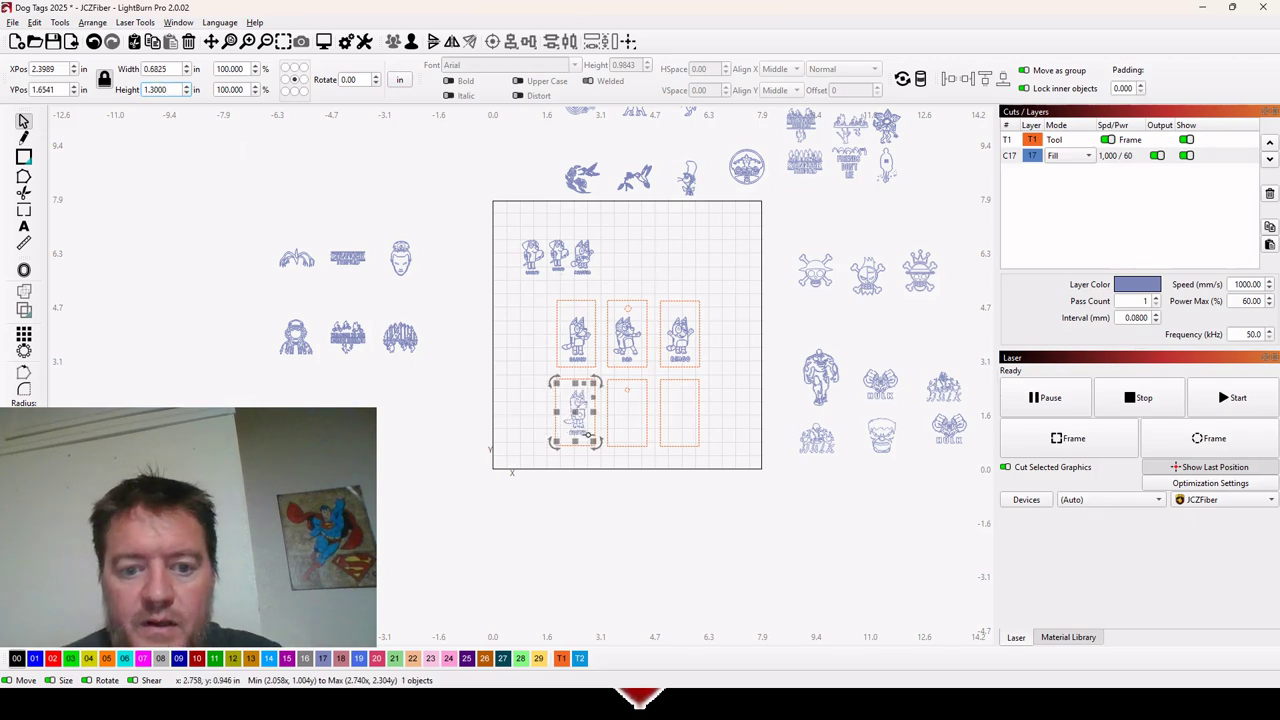
{"action": "scroll", "coordinate": [589, 434], "scroll_direction": "up", "scroll_amount": 5}
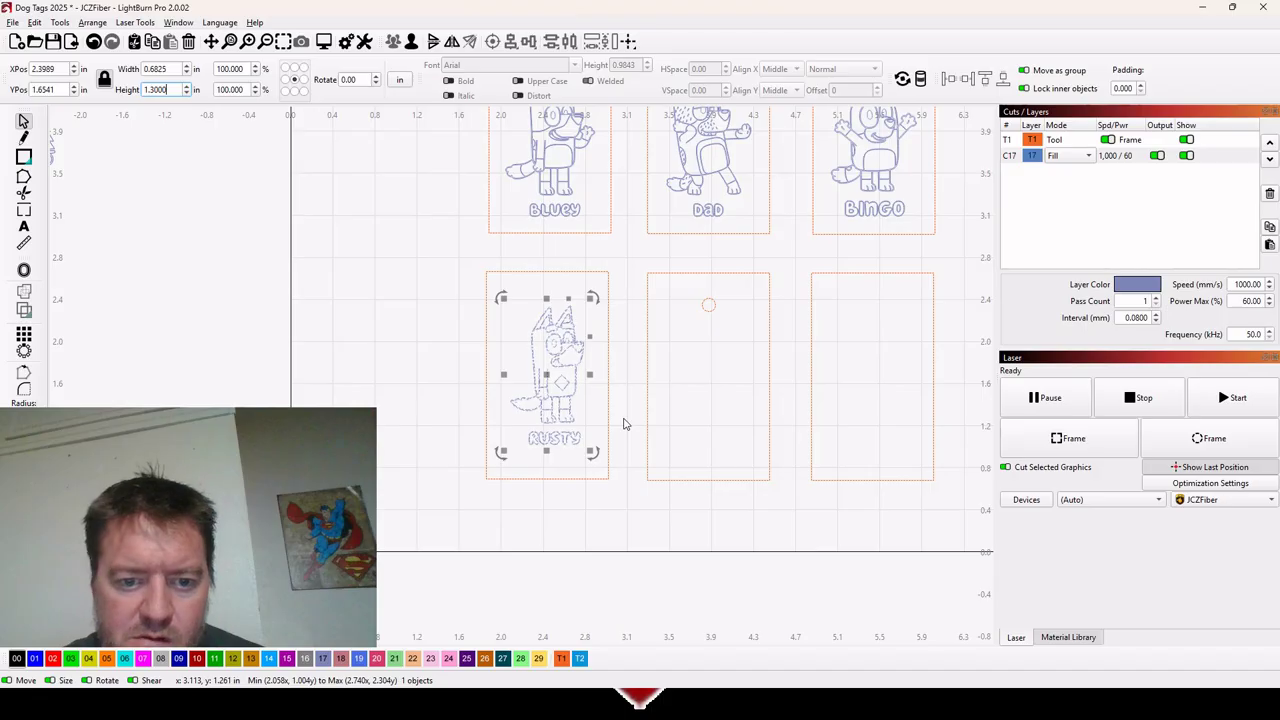
{"action": "type", "text": "0.675"}
{"action": "key", "text": "Return"}
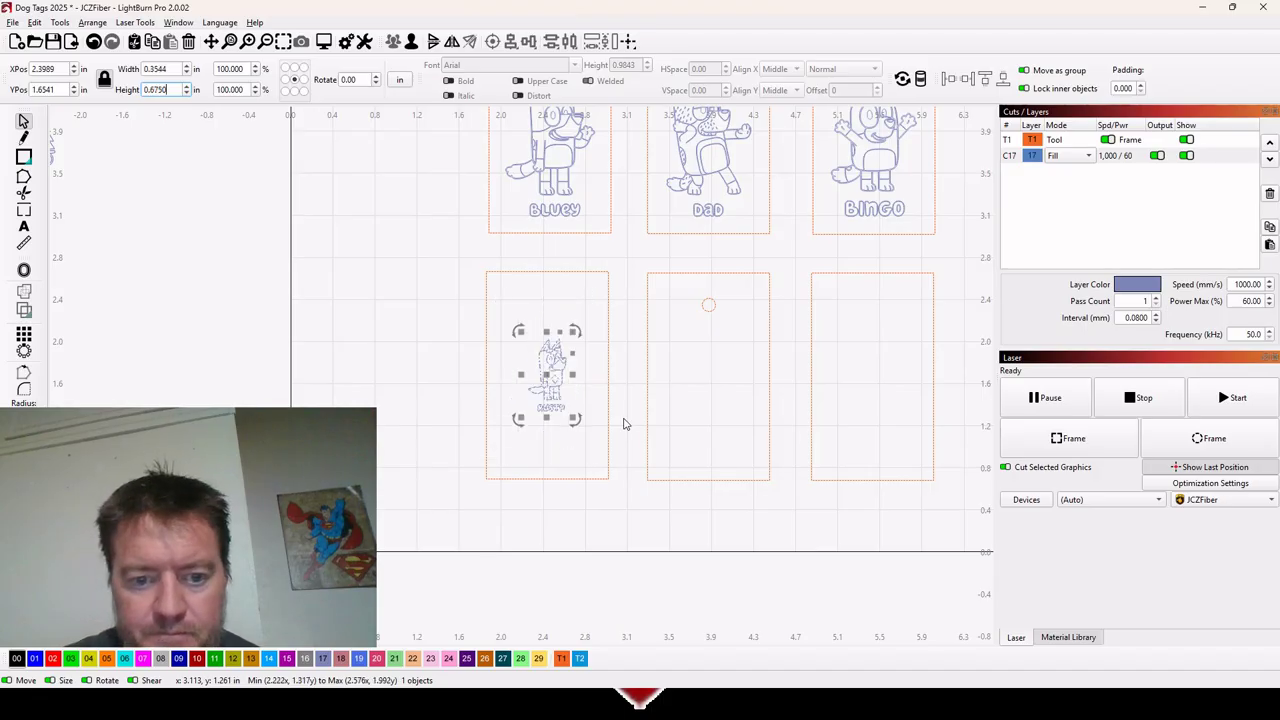
{"action": "key", "text": "ctrl+z"}
{"action": "left_click", "coordinate": [480, 366]}
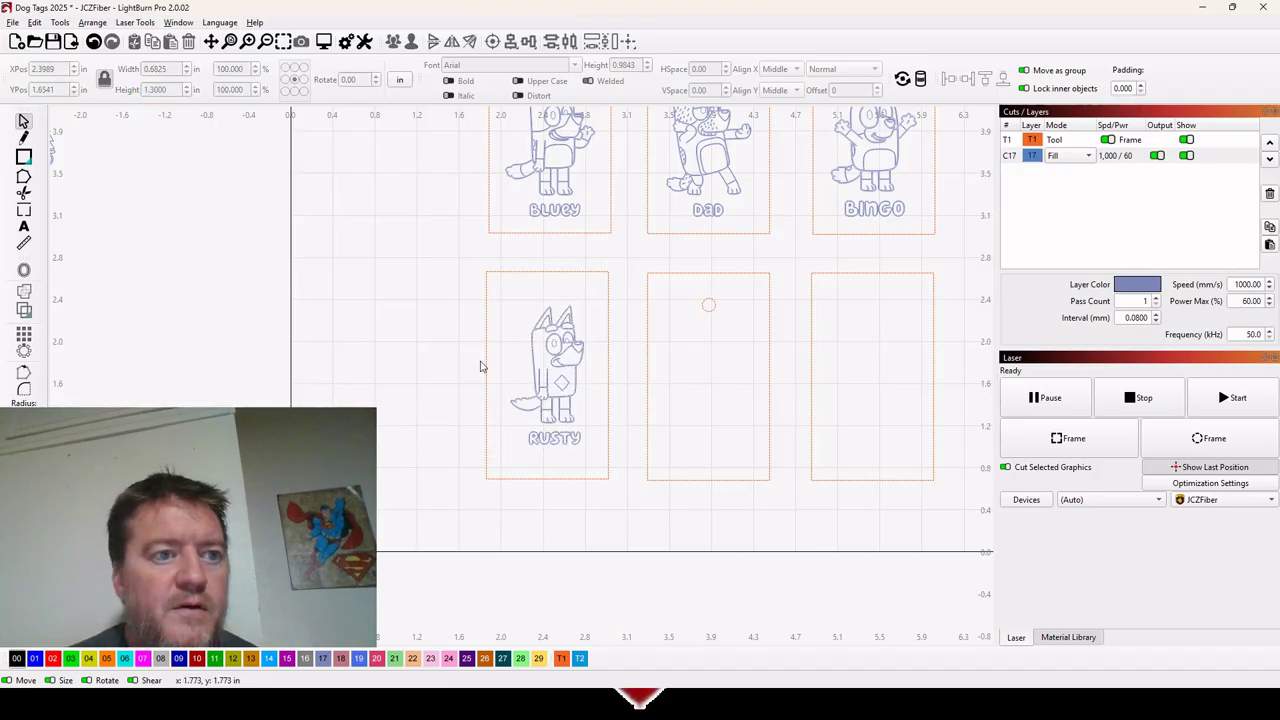
Step: Nudge the Rusty design down within its tag outline to a Y position of about 1.54 in
{"action": "left_click", "coordinate": [555, 370]}
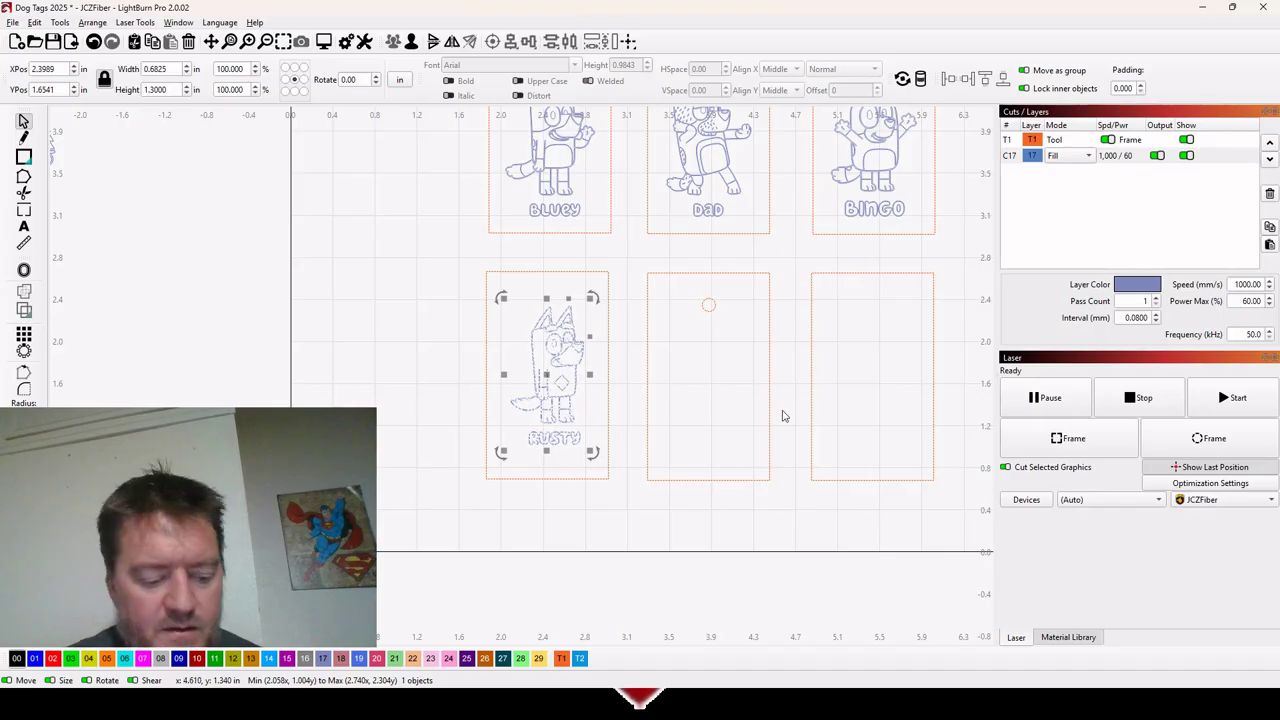
{"action": "key", "text": "Down"}
{"action": "key", "text": "Down"}
{"action": "key", "text": "Down"}
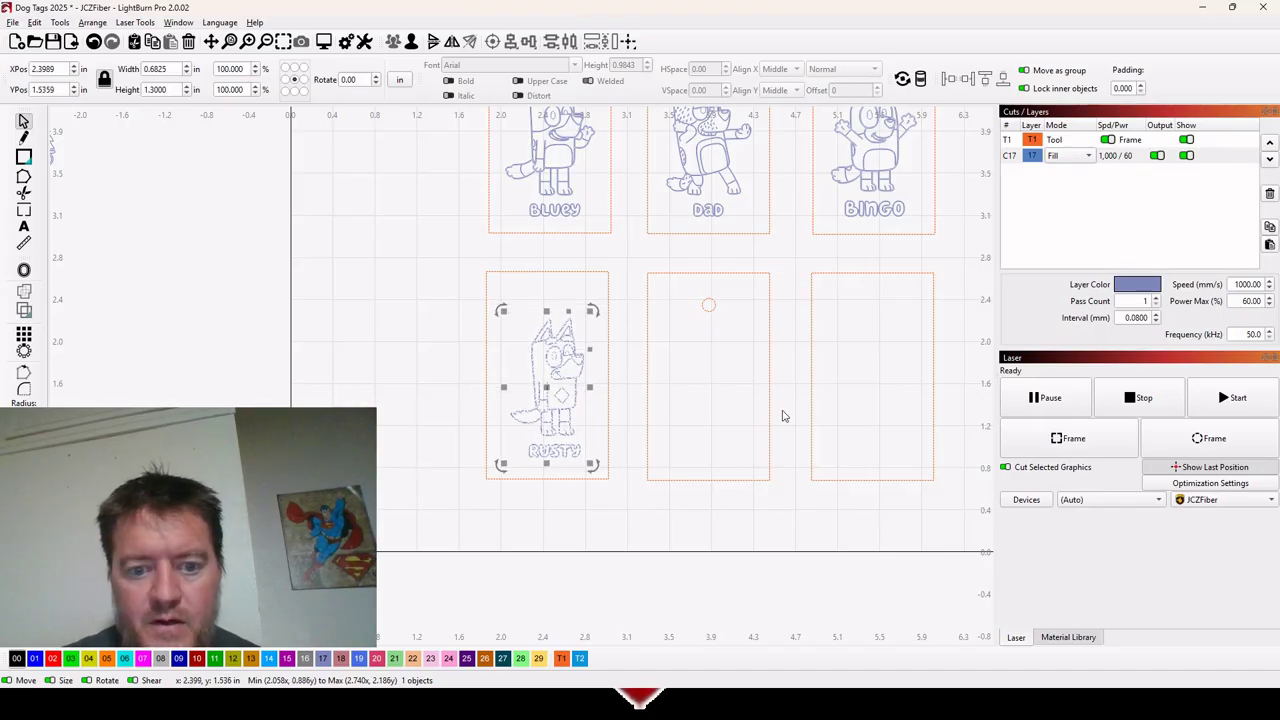
{"action": "left_click", "coordinate": [741, 390]}
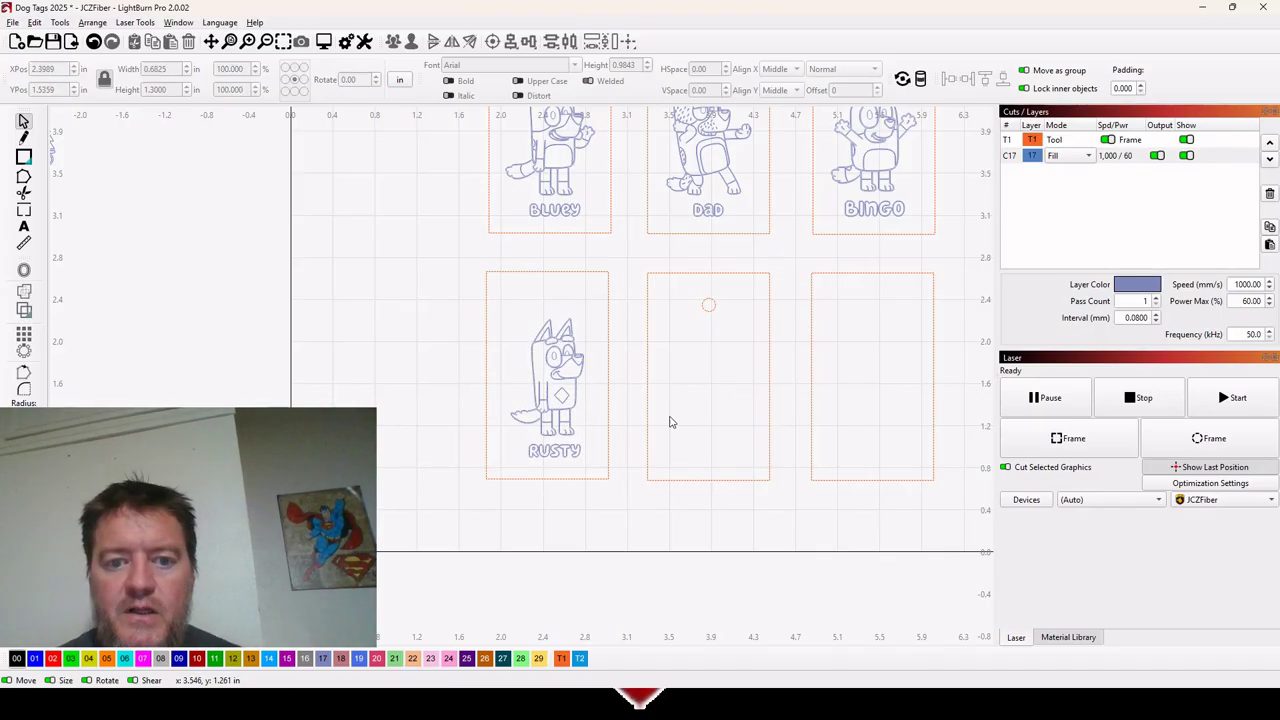
Step: Delete the narrower duplicate Lucky design between the other Lucky and Muffin
{"action": "scroll", "coordinate": [603, 404], "scroll_direction": "down", "scroll_amount": 2}
{"action": "scroll", "coordinate": [643, 399], "scroll_direction": "down", "scroll_amount": 1}
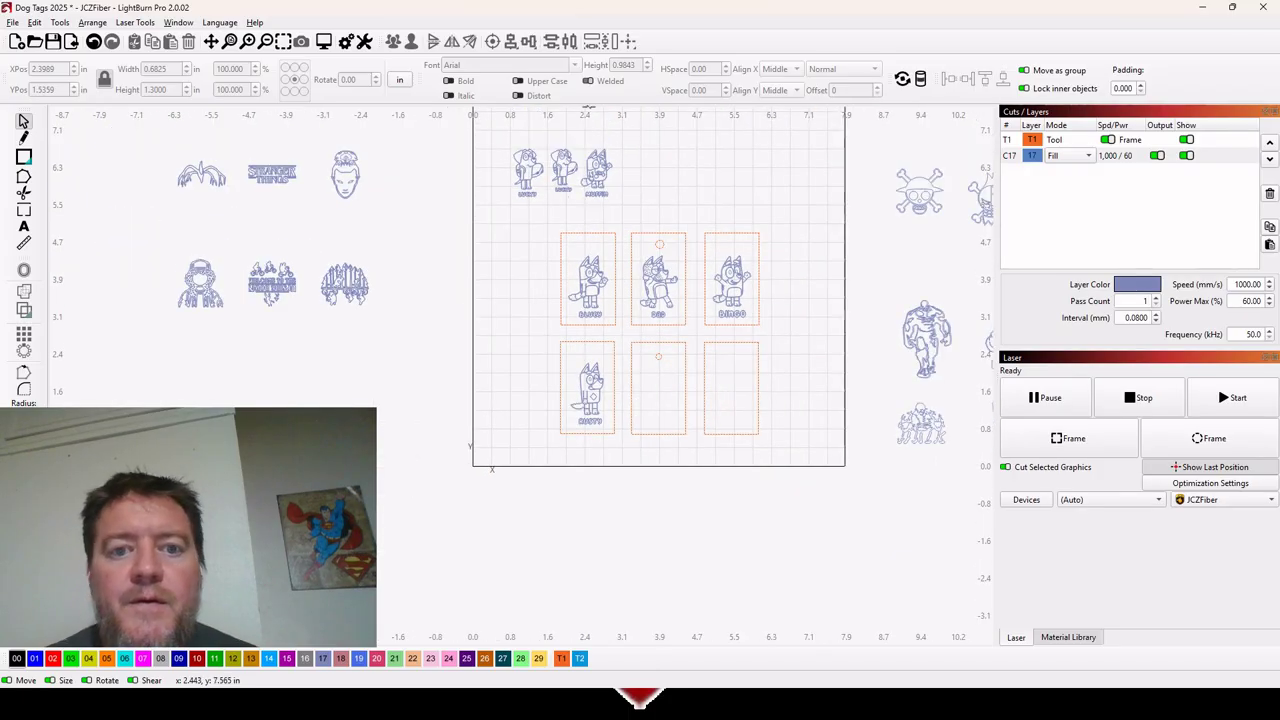
{"action": "scroll", "coordinate": [617, 129], "scroll_direction": "up", "scroll_amount": 3}
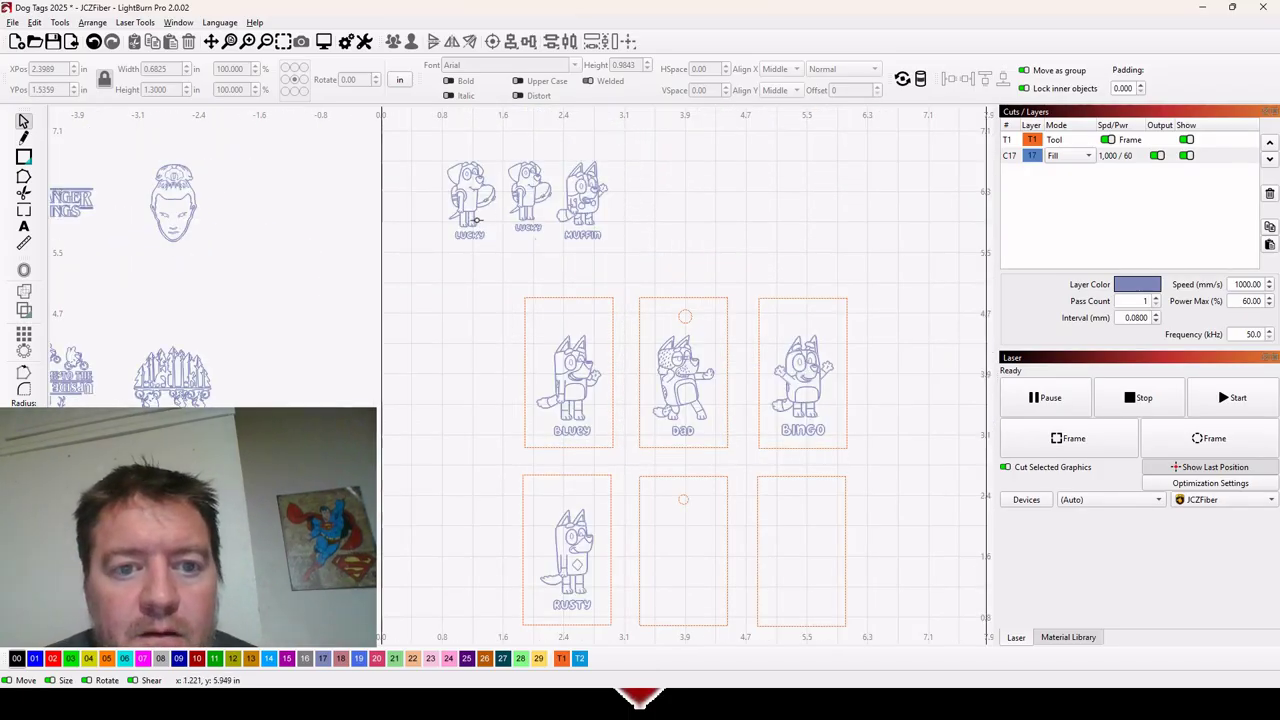
{"action": "left_click", "coordinate": [540, 195]}
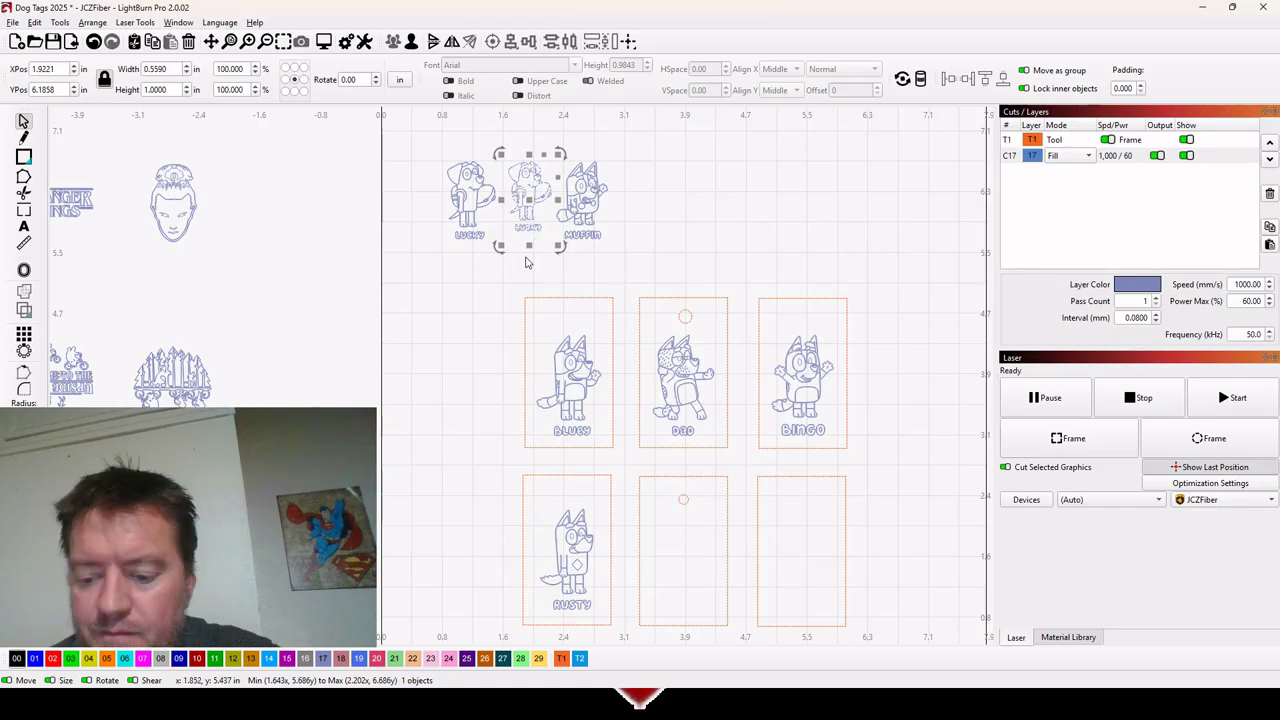
{"action": "key", "text": "Delete"}
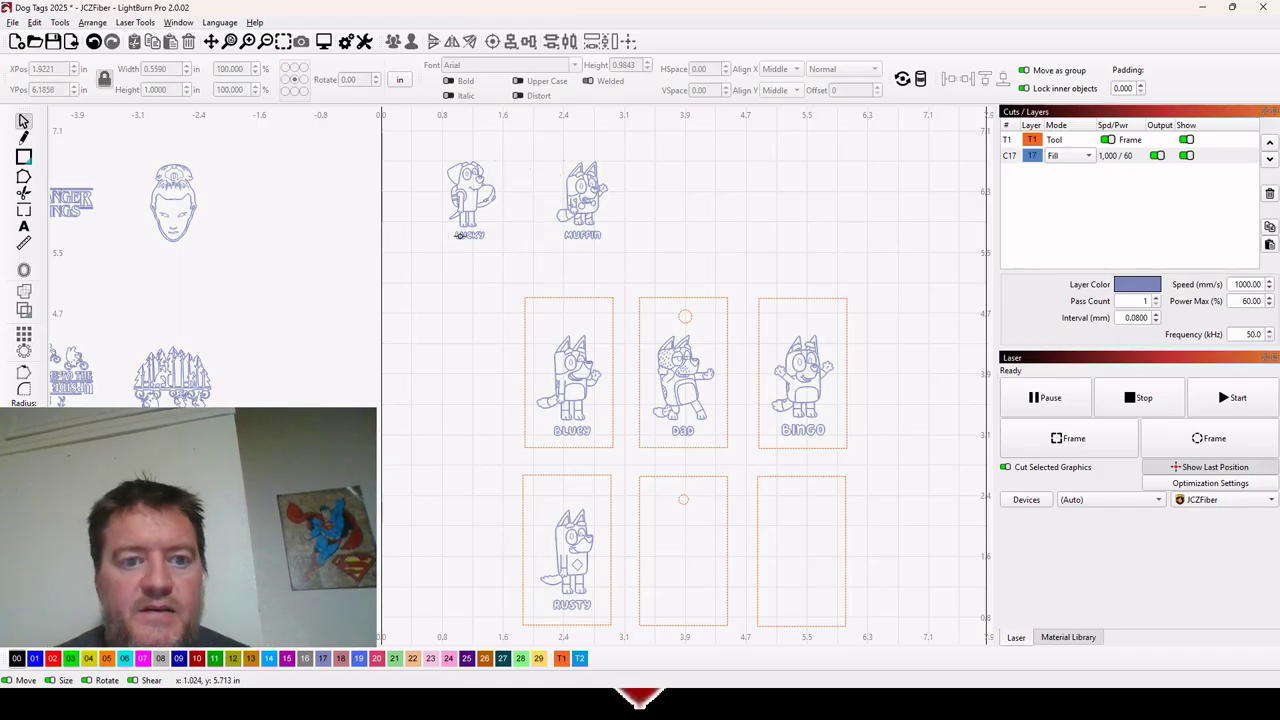
Step: Centre the remaining Lucky design inside the lower-middle tag outline by aligning it to that outline
{"action": "left_click", "coordinate": [462, 215]}
{"action": "scroll", "coordinate": [477, 374], "scroll_direction": "down", "scroll_amount": 3}
{"action": "scroll", "coordinate": [625, 492], "scroll_direction": "up", "scroll_amount": 5}
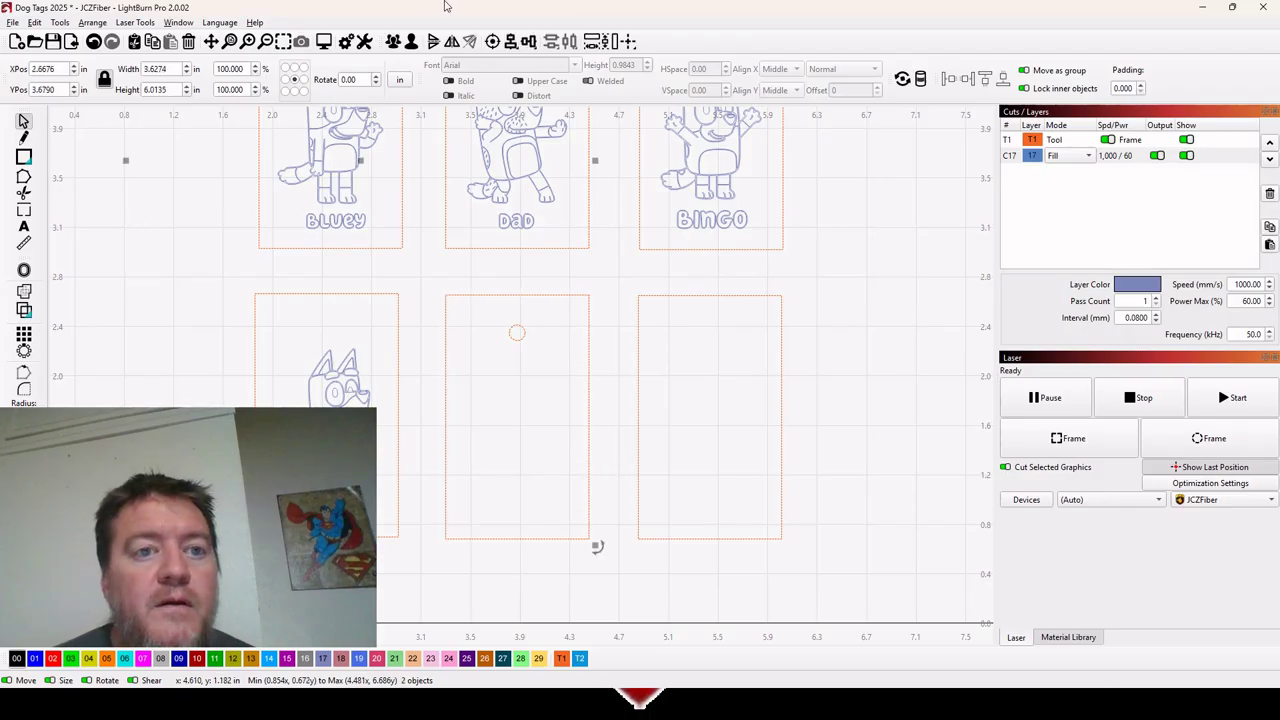
{"action": "key", "text": "ctrl+v"}
{"action": "scroll", "coordinate": [787, 404], "scroll_direction": "down", "scroll_amount": 2}
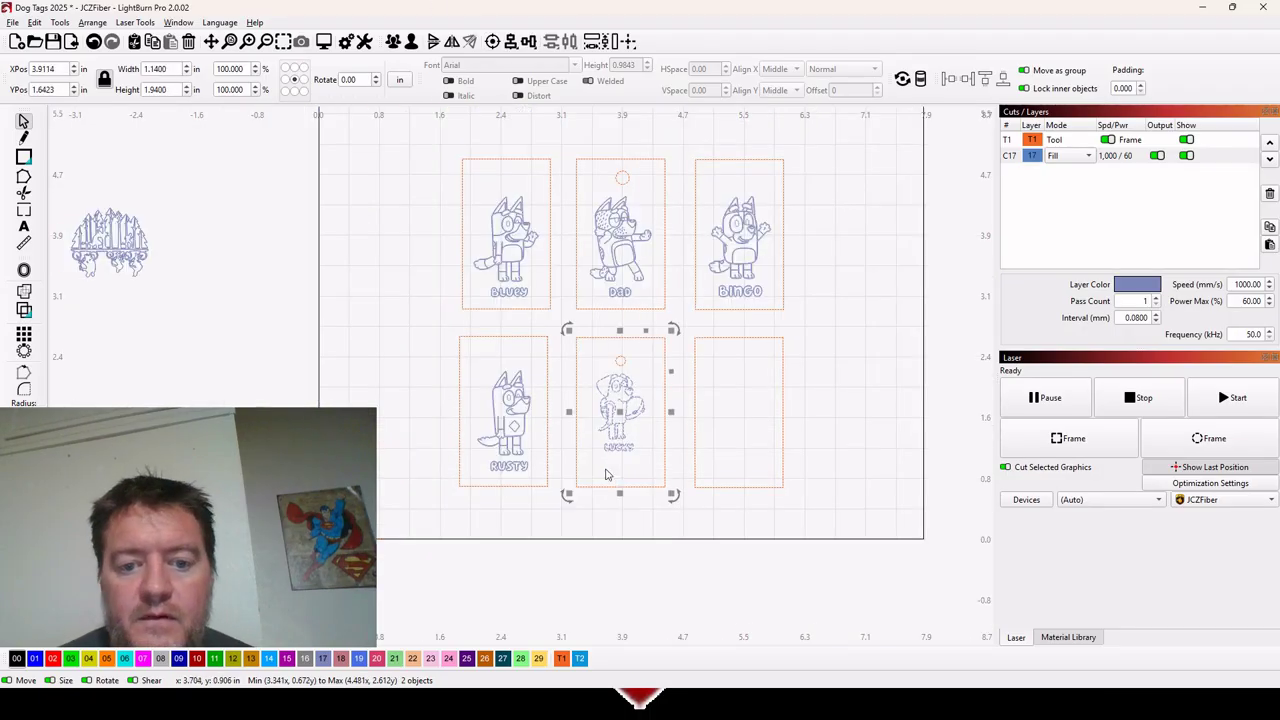
{"action": "key", "text": "Escape"}
Step: Set the Lucky design's height to 1.3 in with its proportions locked
{"action": "left_click", "coordinate": [630, 446]}
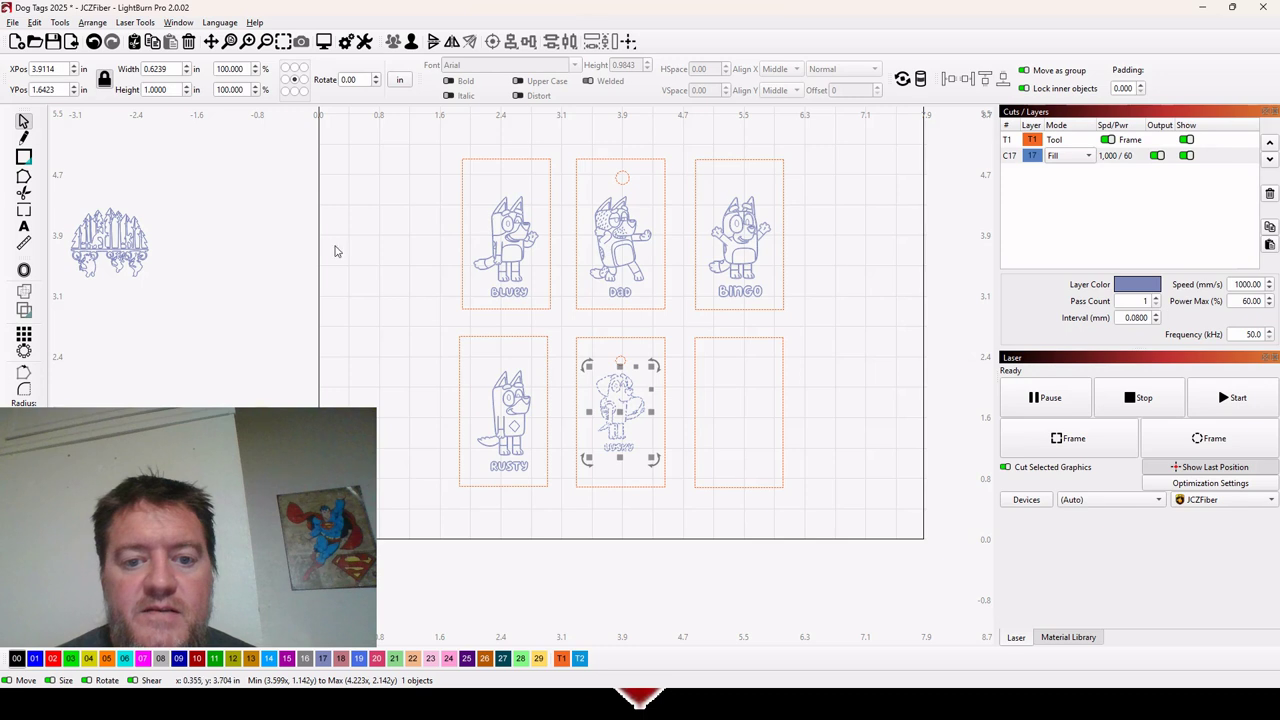
{"action": "double_click", "coordinate": [155, 89]}
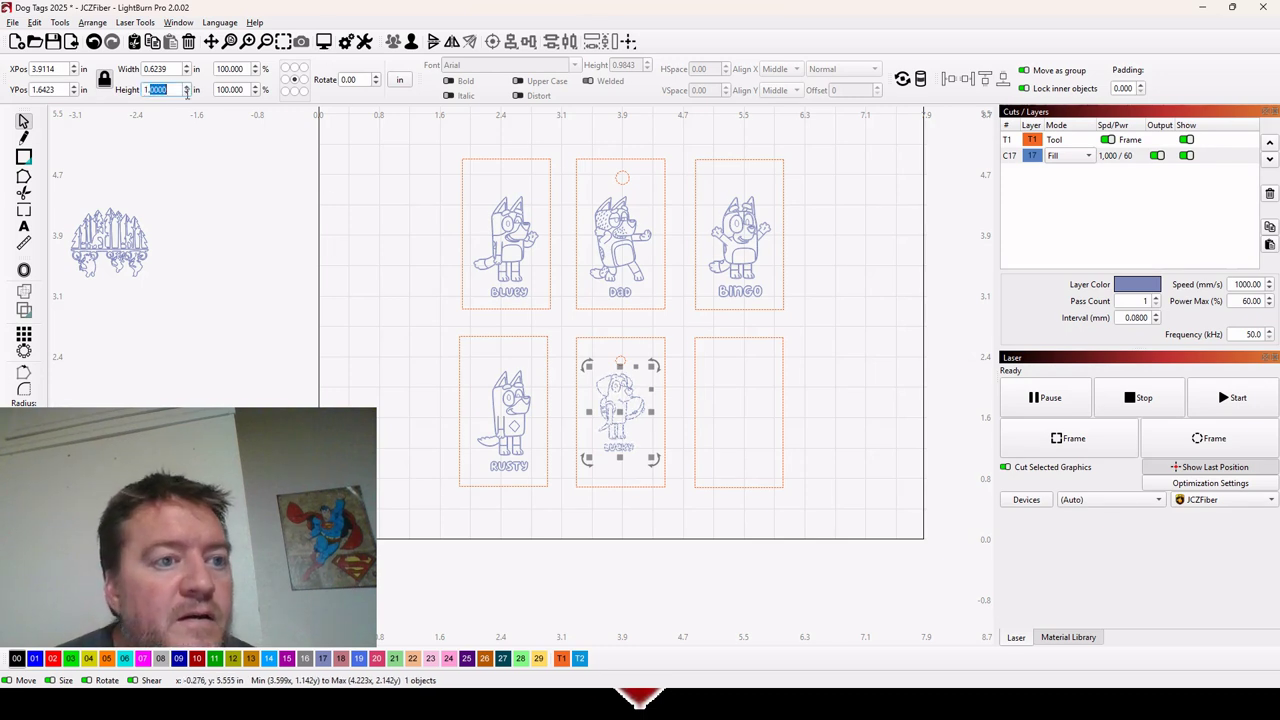
{"action": "type", "text": "1.3"}
{"action": "key", "text": "Return"}
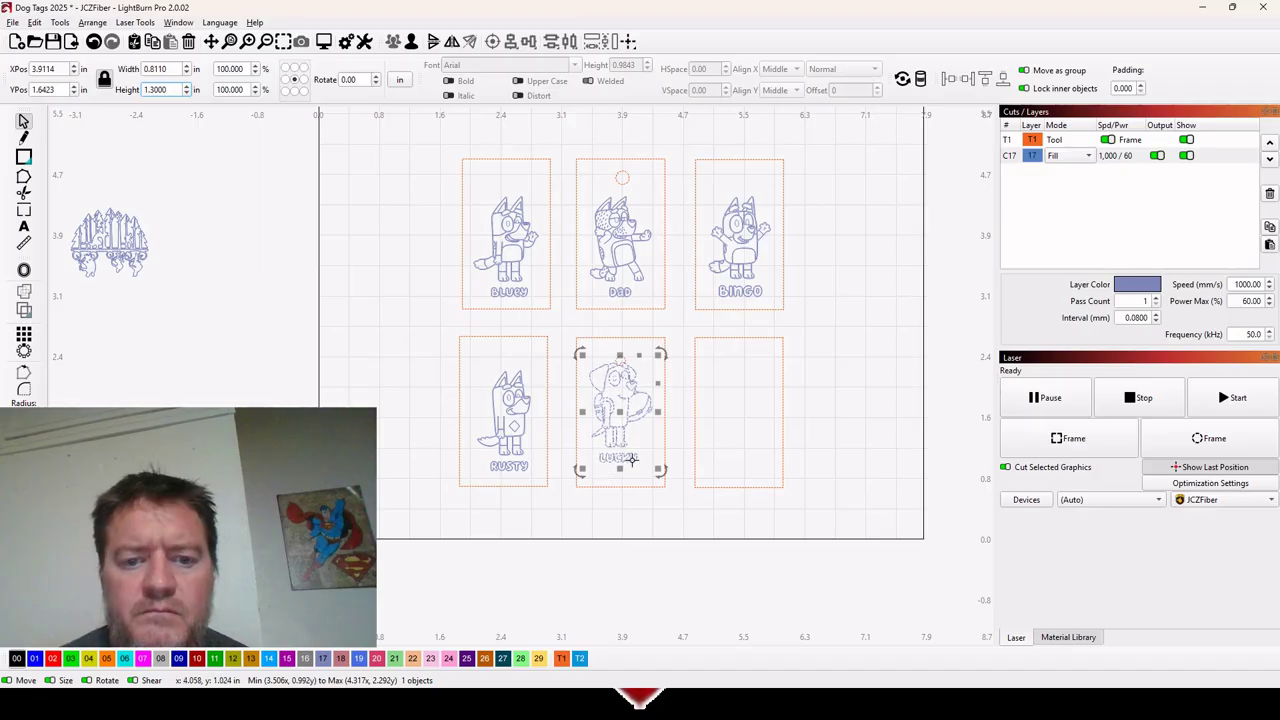
Step: Align the Lucky design with the Rusty design along their horizontal centre line so both sit level
{"action": "left_click", "coordinate": [526, 468], "text": "shift"}
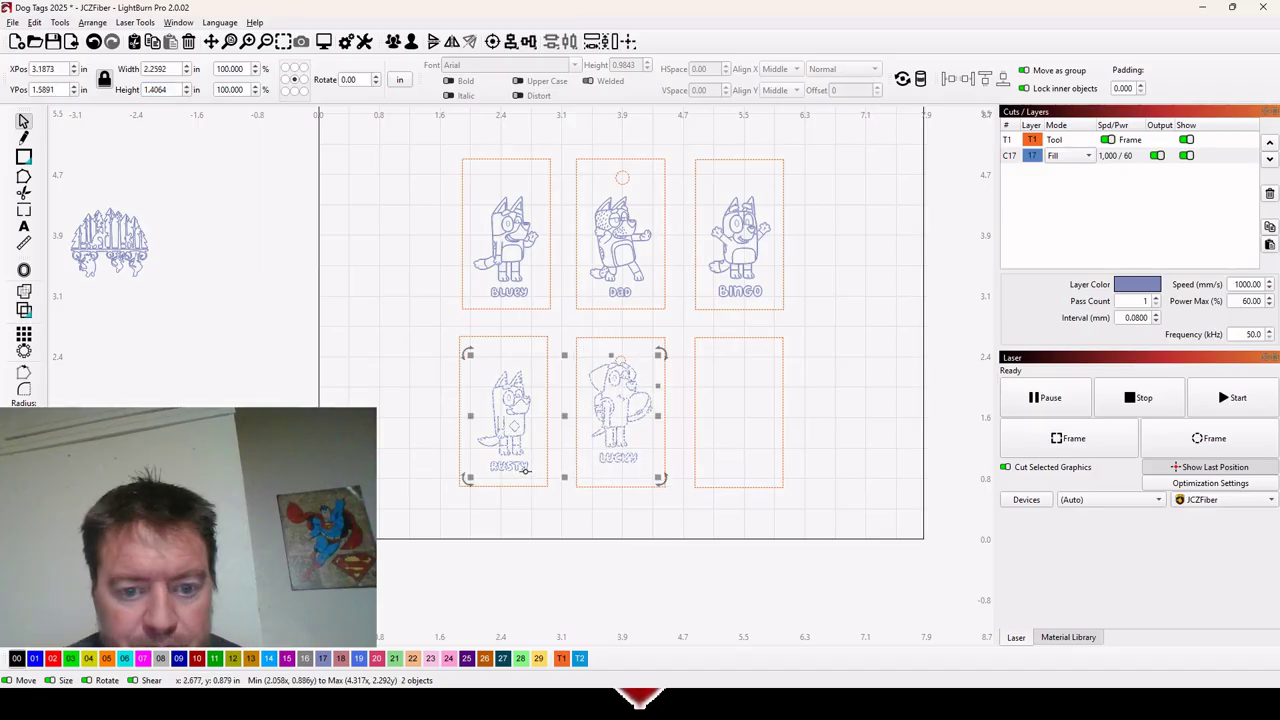
{"action": "left_click", "coordinate": [527, 45]}
{"action": "left_click", "coordinate": [560, 67]}
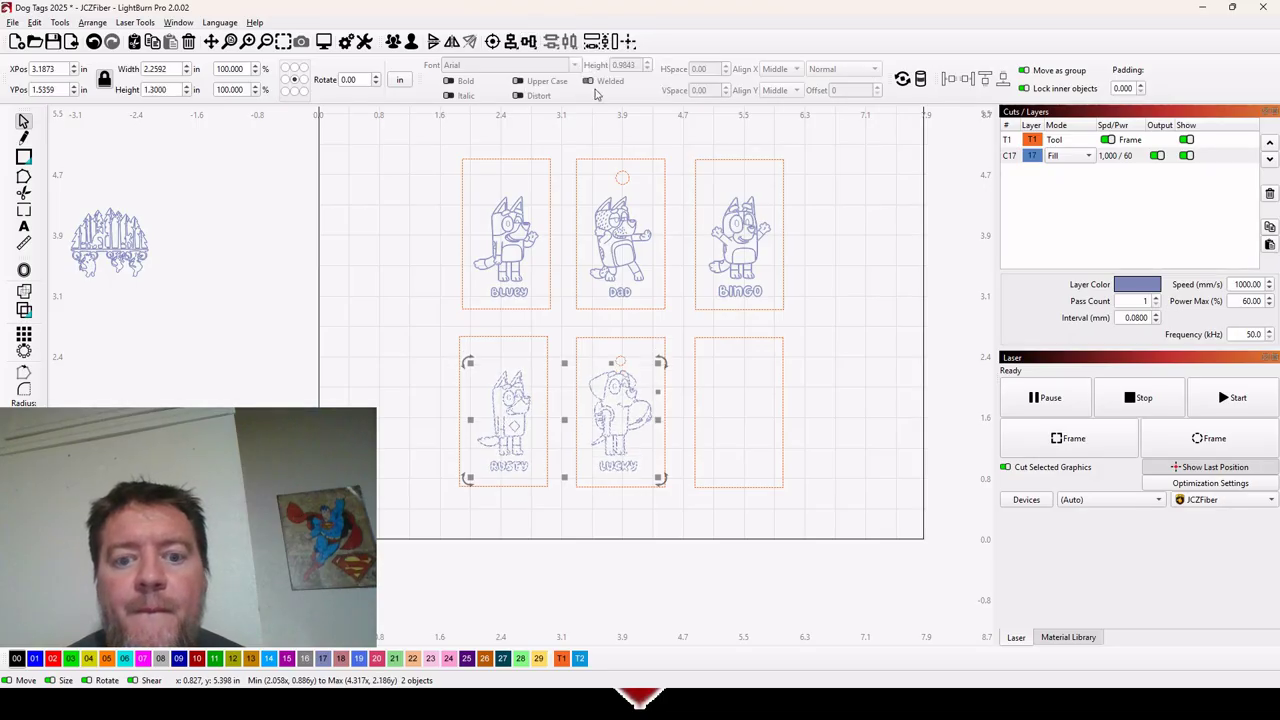
Step: Centre the Muffin design inside the empty lower tag outline by aligning it to that outline
{"action": "left_click", "coordinate": [791, 490]}
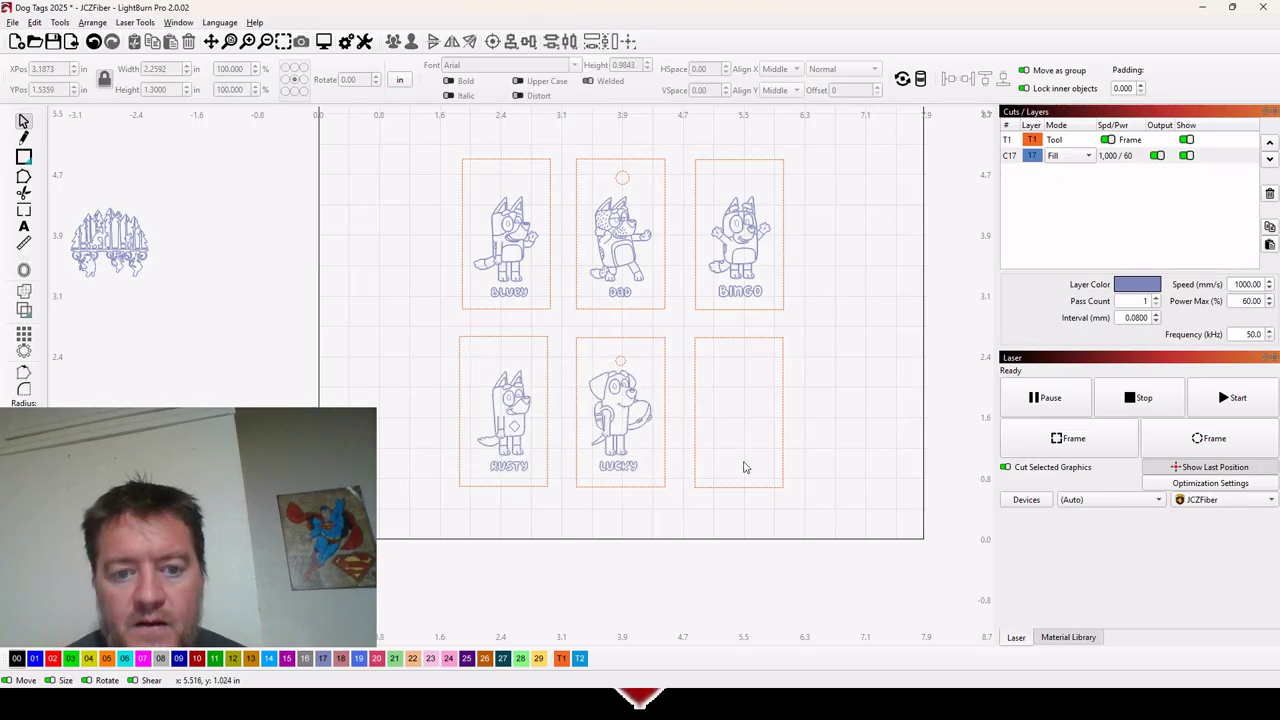
{"action": "scroll", "coordinate": [510, 228], "scroll_direction": "down", "scroll_amount": 3}
{"action": "left_click", "coordinate": [550, 254]}
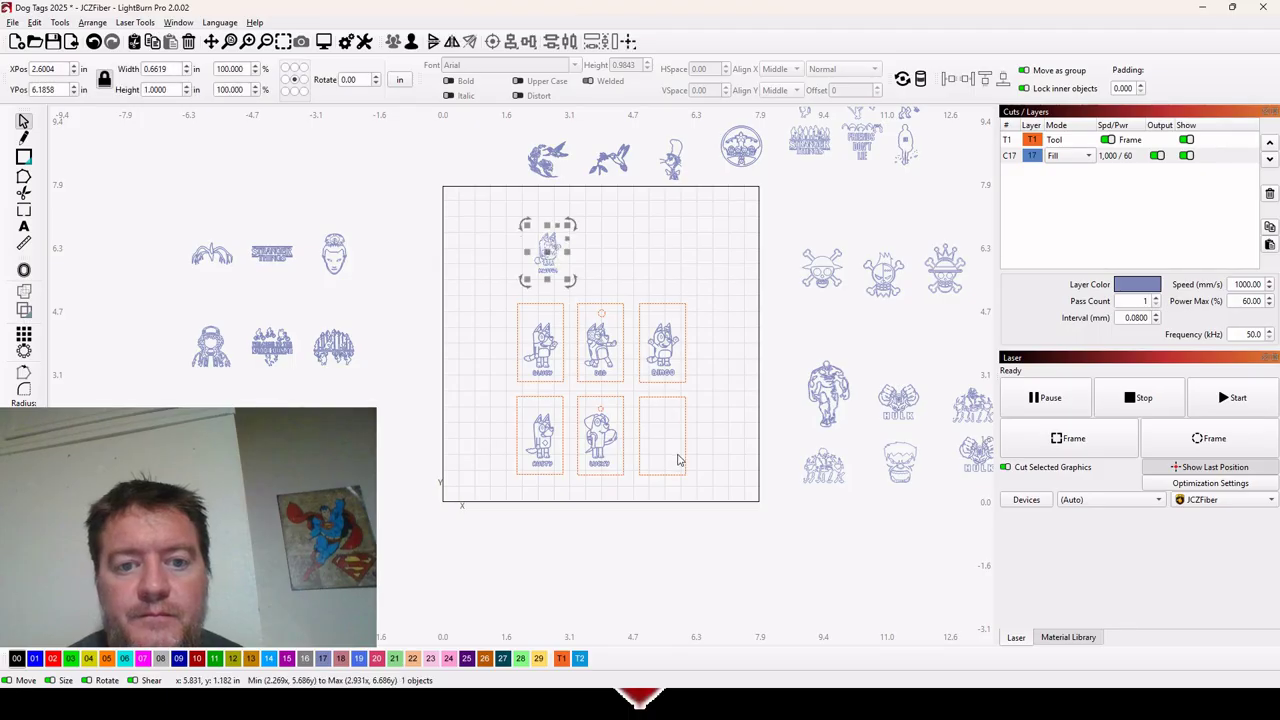
{"action": "scroll", "coordinate": [652, 469], "scroll_direction": "up", "scroll_amount": 3}
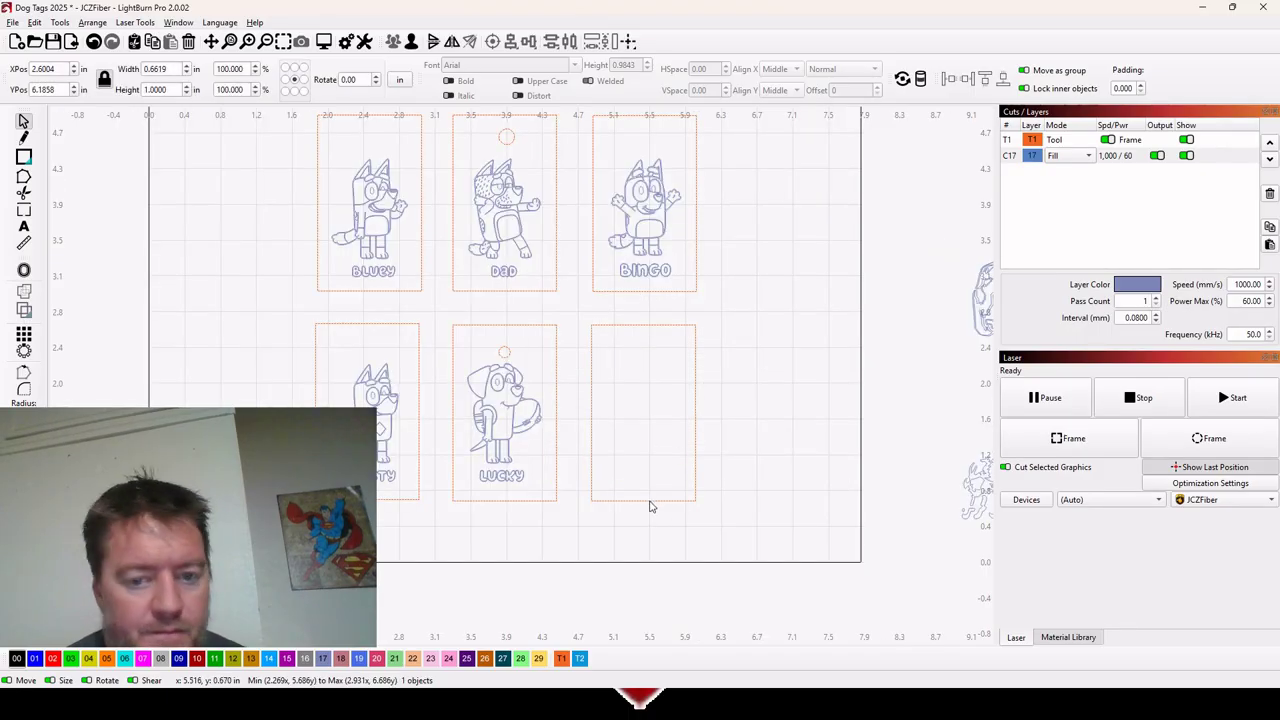
{"action": "left_click", "coordinate": [650, 505], "text": "shift"}
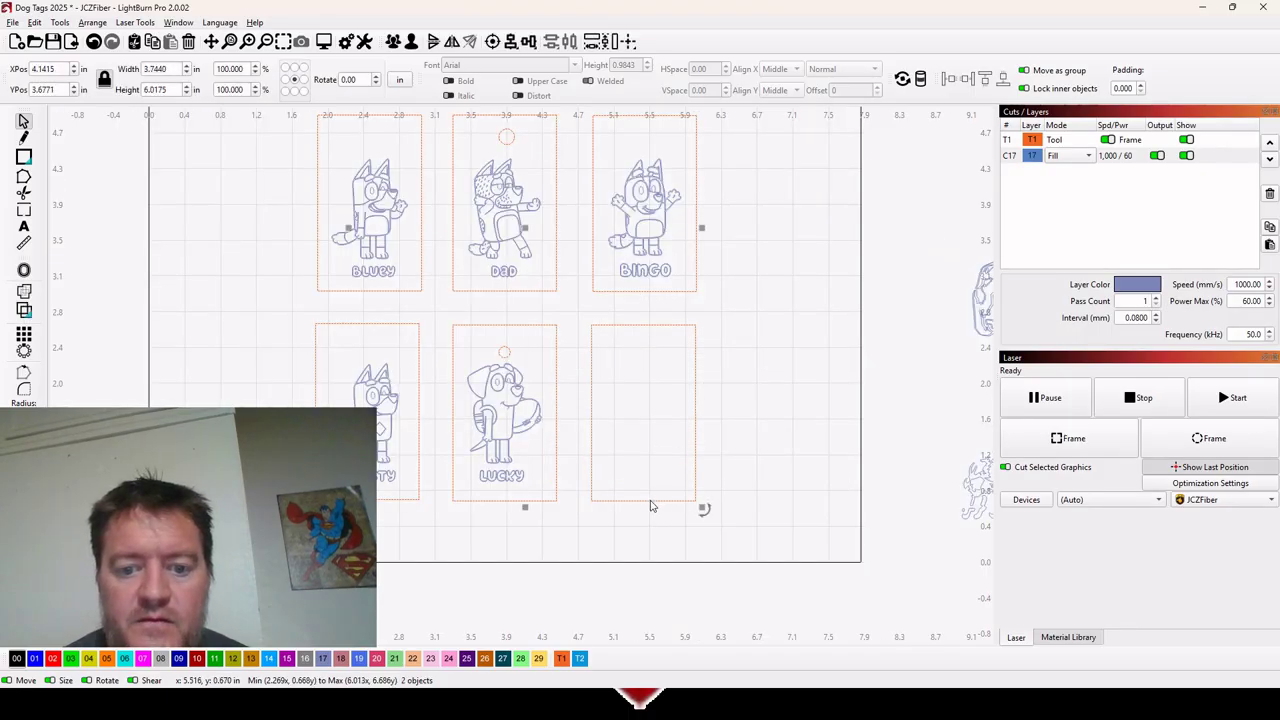
{"action": "left_click", "coordinate": [492, 41]}
{"action": "left_click", "coordinate": [610, 469]}
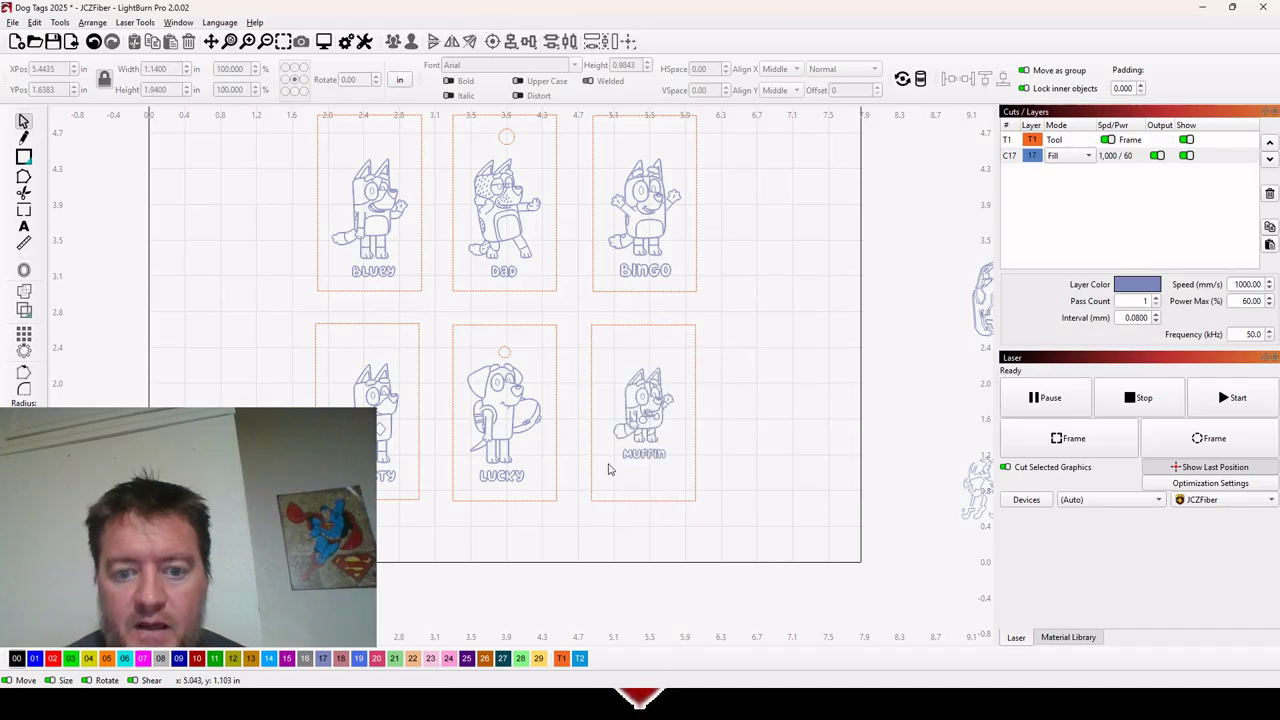
Step: Set the Muffin design's height to 1.3 in with its proportions locked
{"action": "left_click", "coordinate": [630, 455]}
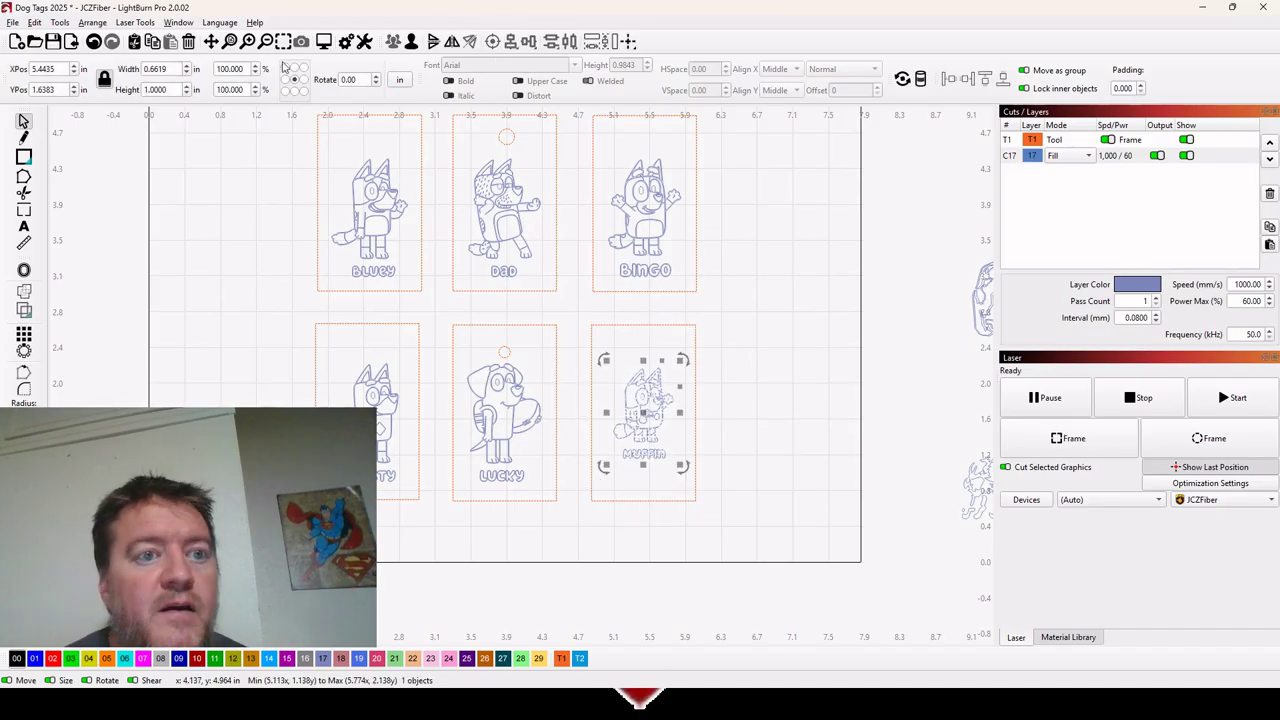
{"action": "left_click", "coordinate": [168, 89]}
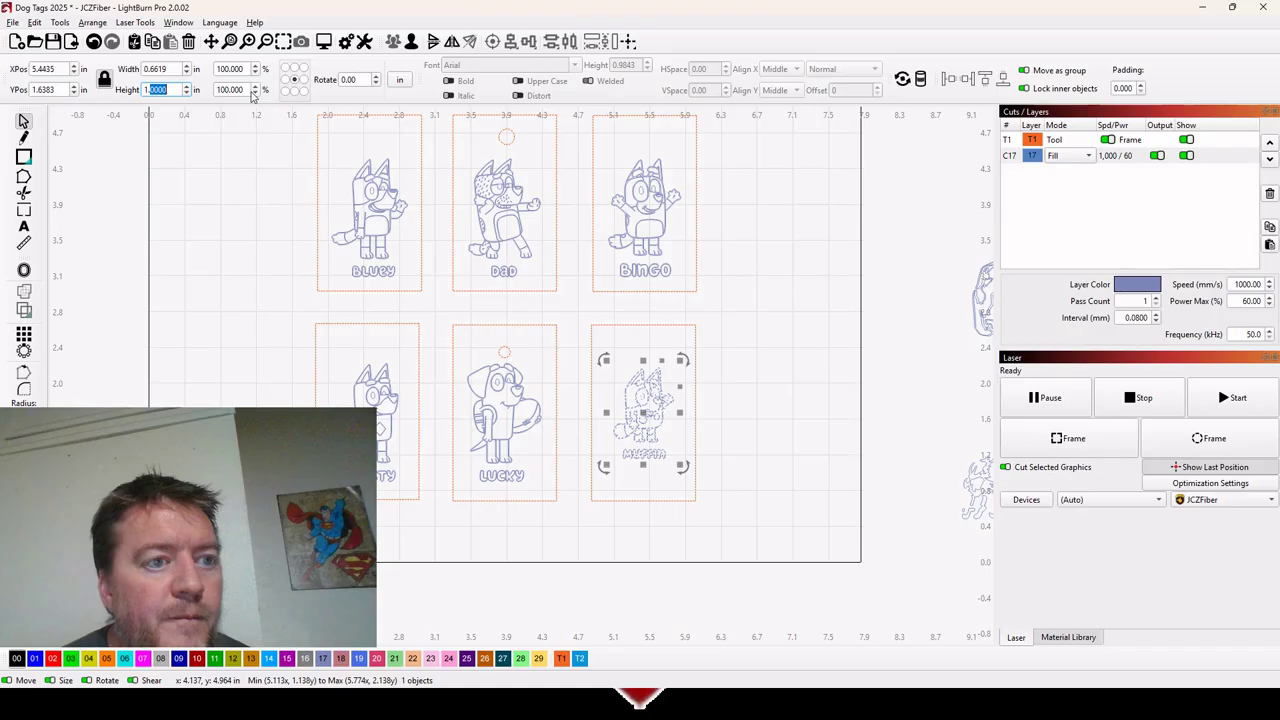
{"action": "type", "text": "1.3"}
{"action": "key", "text": "Return"}
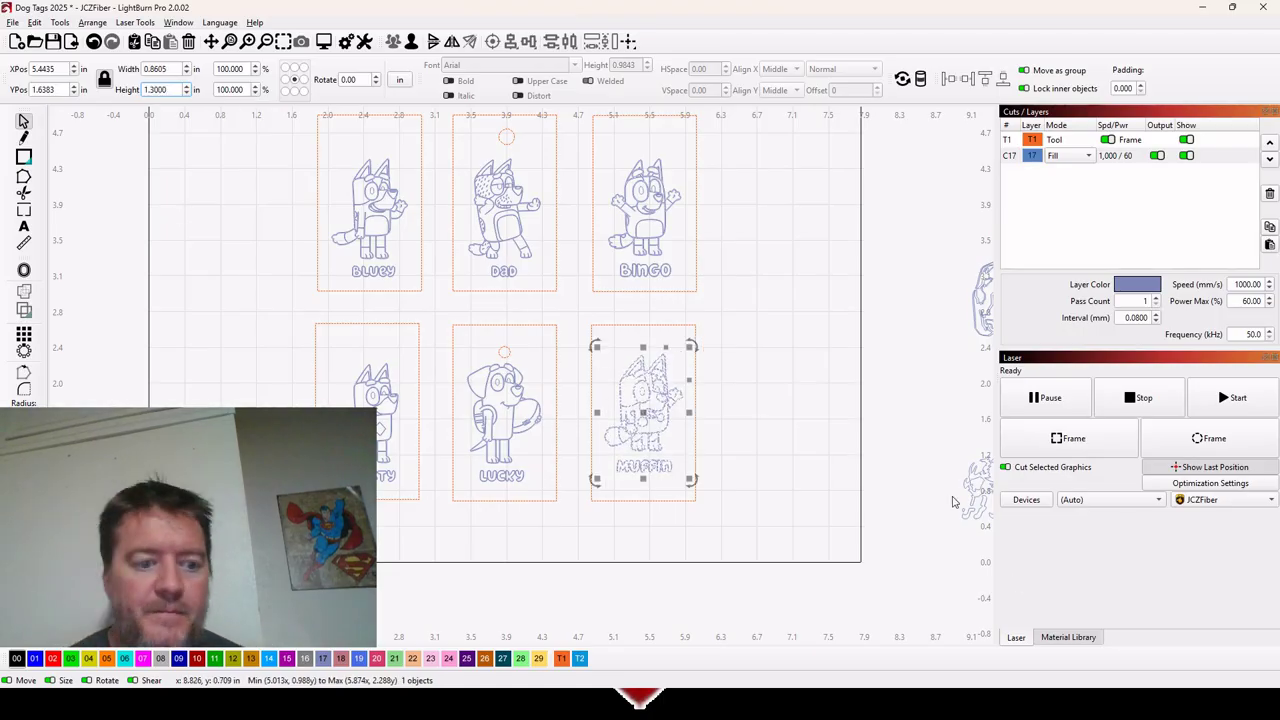
Step: Align the bottom edge of the Muffin design with the bottom of the Lucky design
{"action": "left_click", "coordinate": [633, 442]}
{"action": "left_click", "coordinate": [633, 442]}
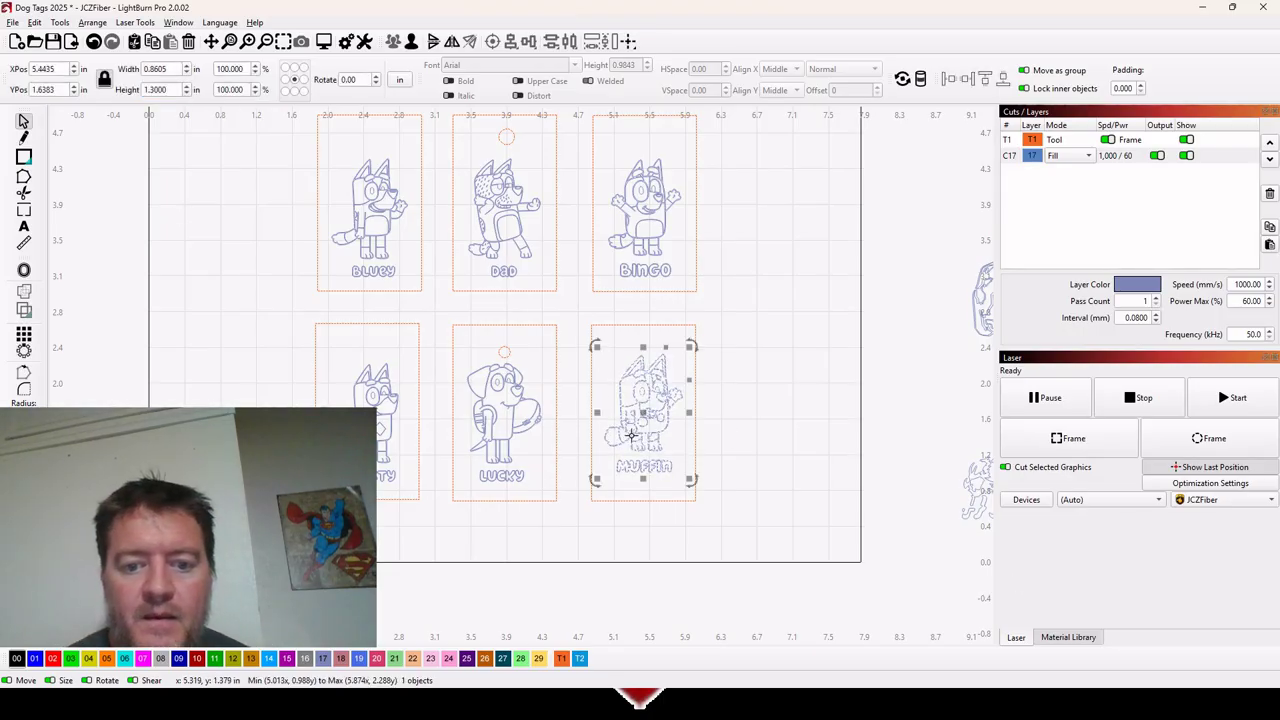
{"action": "left_click", "coordinate": [511, 414], "text": "shift"}
{"action": "left_click", "coordinate": [528, 41]}
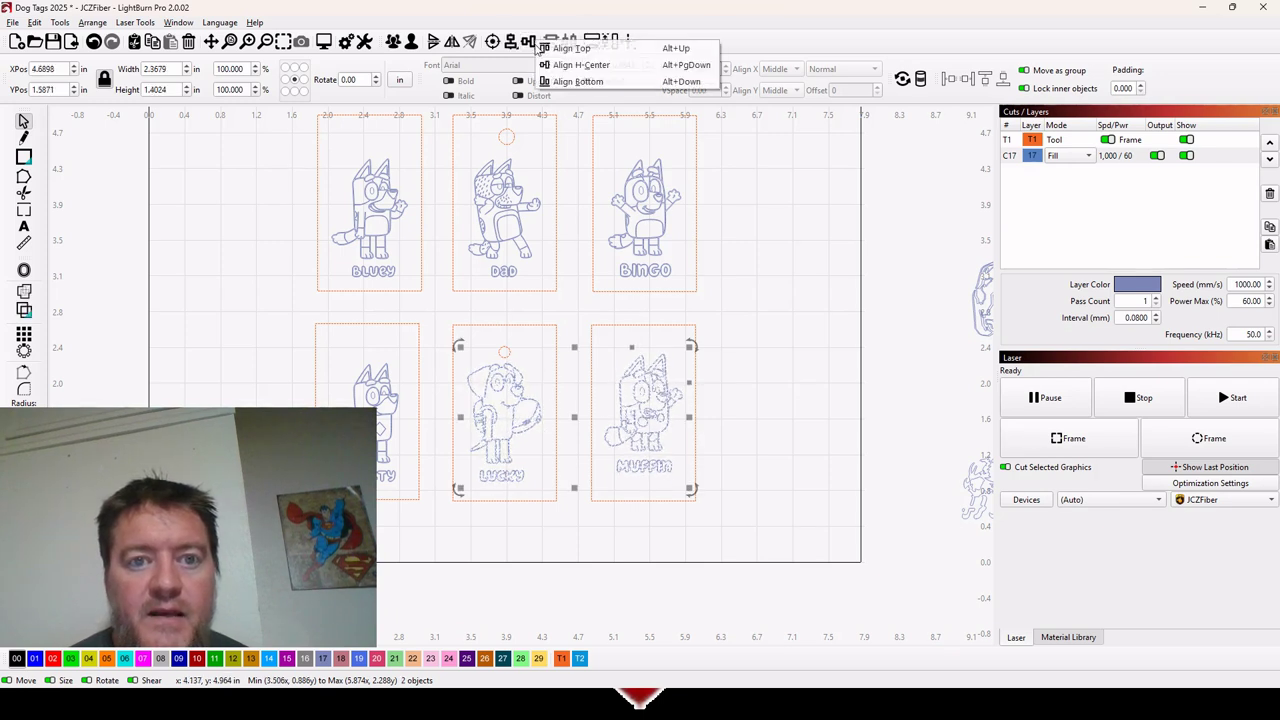
{"action": "left_click", "coordinate": [579, 82]}
{"action": "left_click", "coordinate": [800, 334]}
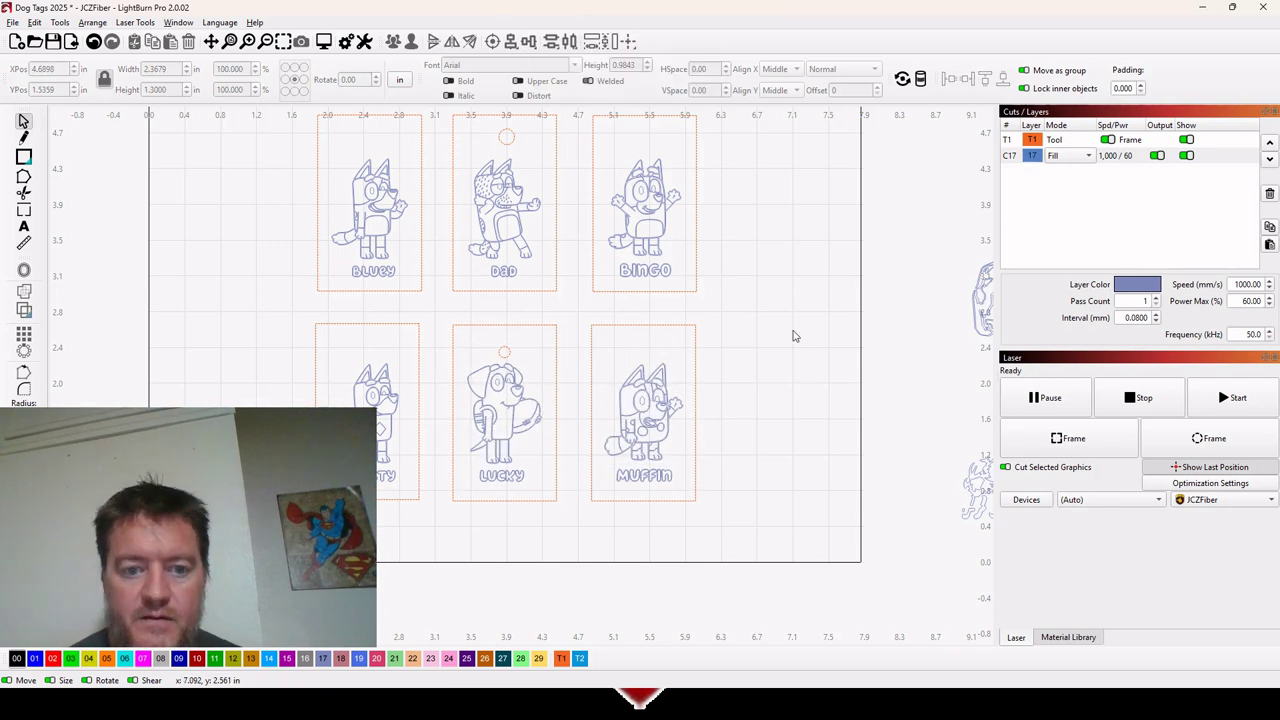
Step: Review the cut settings of the C17 fill layer used for the character designs
{"action": "scroll", "coordinate": [757, 351], "scroll_direction": "down", "scroll_amount": 3}
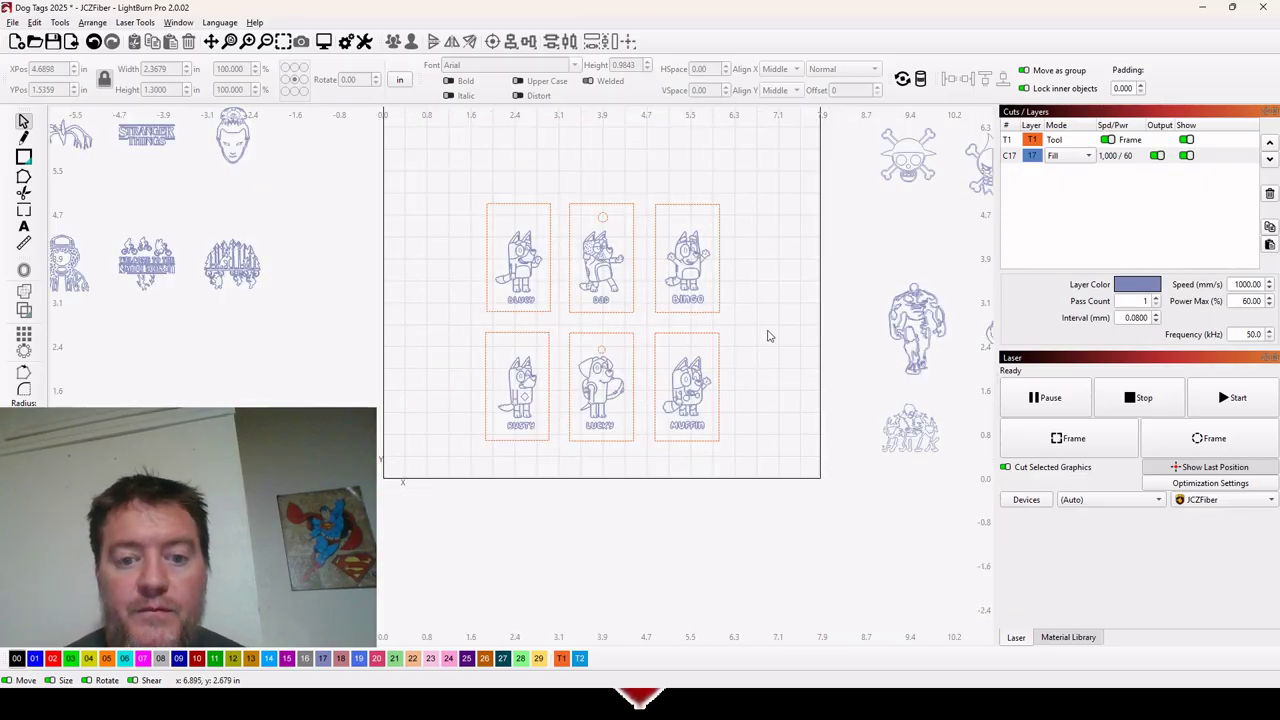
{"action": "scroll", "coordinate": [480, 293], "scroll_direction": "down", "scroll_amount": 2}
{"action": "scroll", "coordinate": [482, 283], "scroll_direction": "down", "scroll_amount": 2}
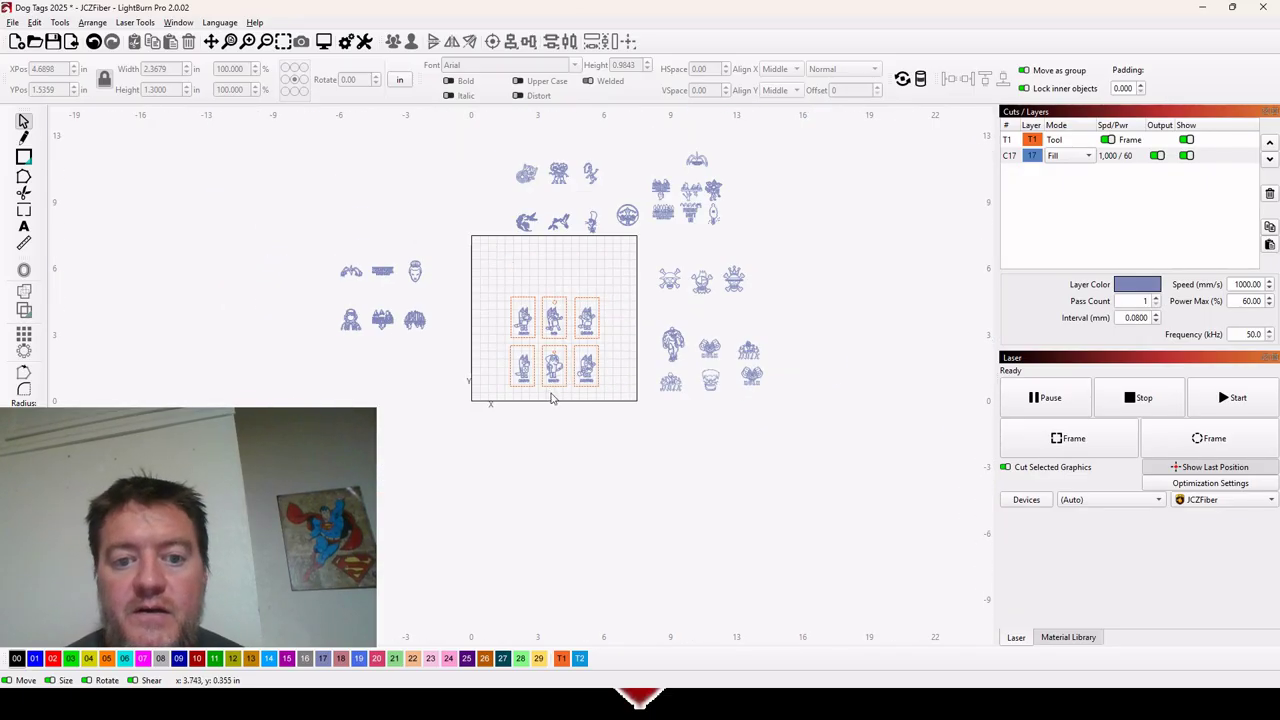
{"action": "scroll", "coordinate": [563, 308], "scroll_direction": "up", "scroll_amount": 3}
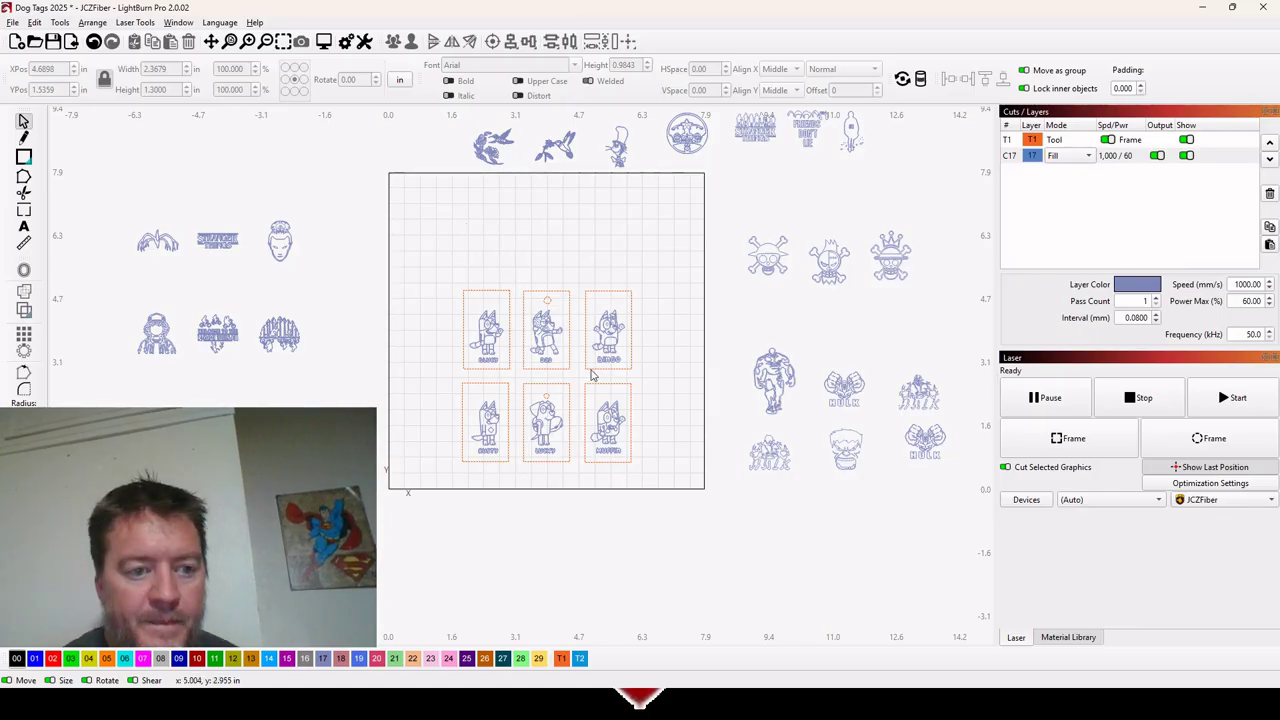
{"action": "scroll", "coordinate": [512, 389], "scroll_direction": "up", "scroll_amount": 3}
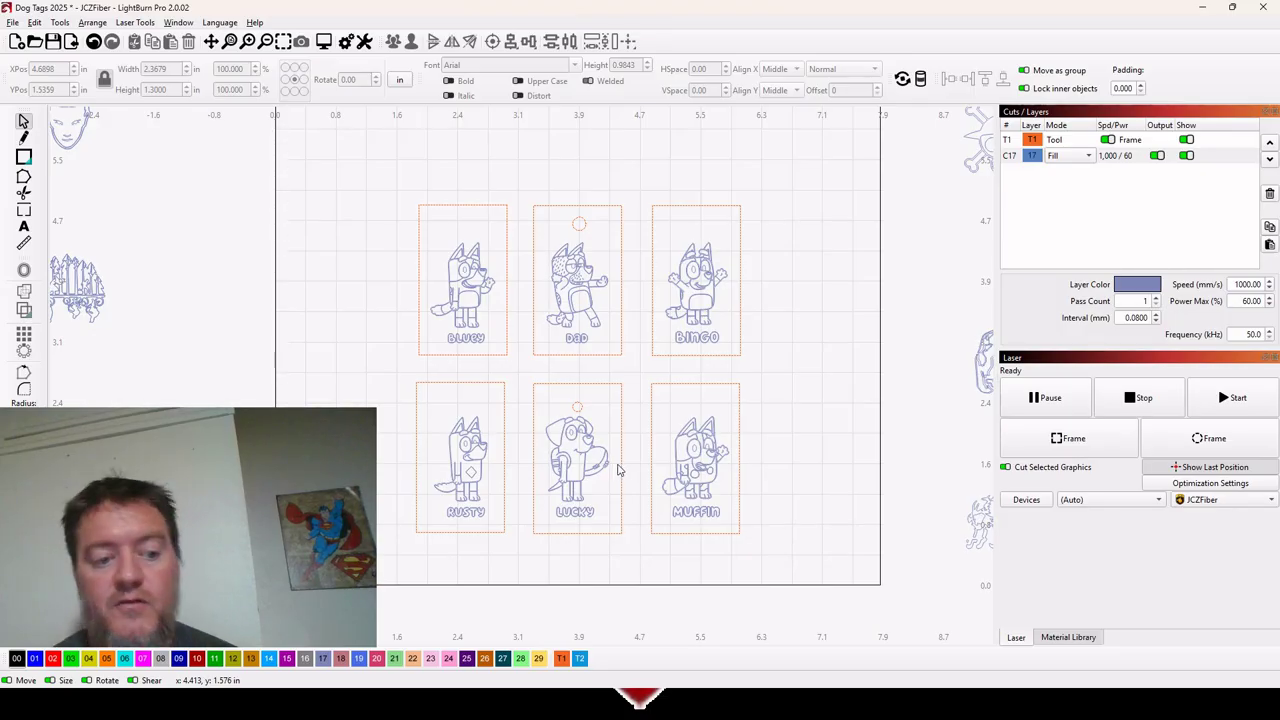
{"action": "double_click", "coordinate": [1122, 165]}
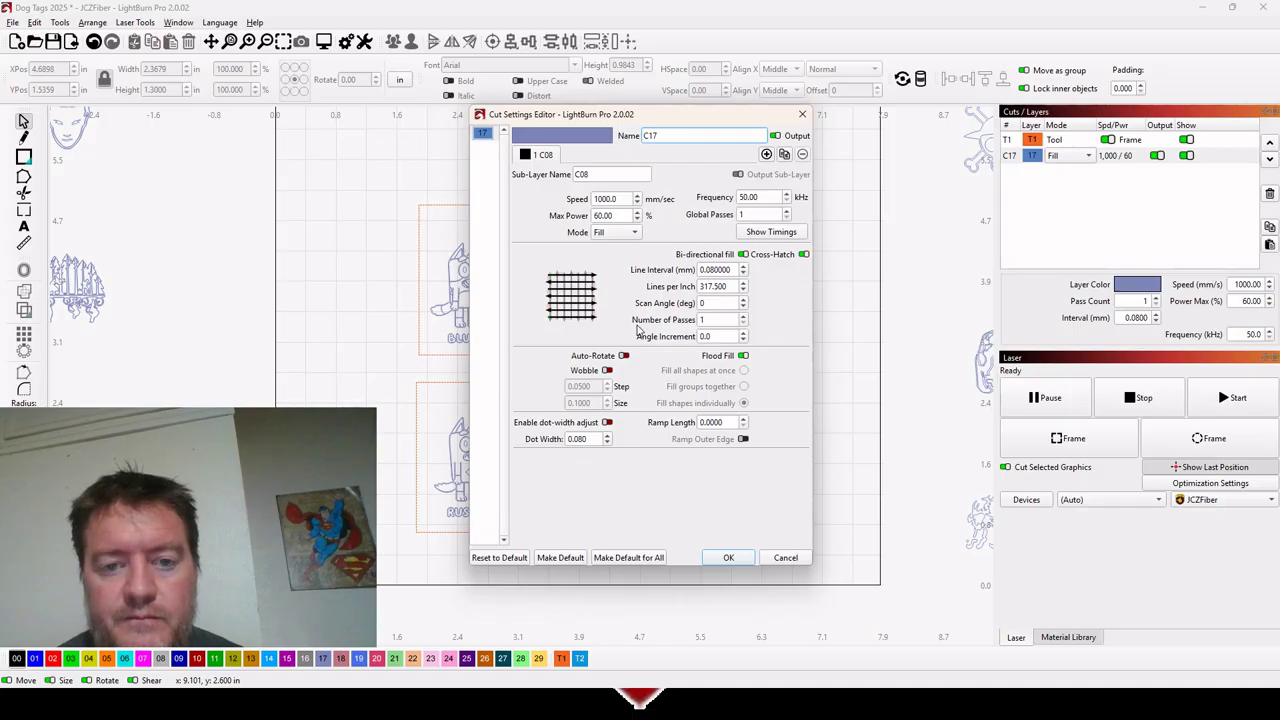
{"action": "left_click", "coordinate": [729, 558]}
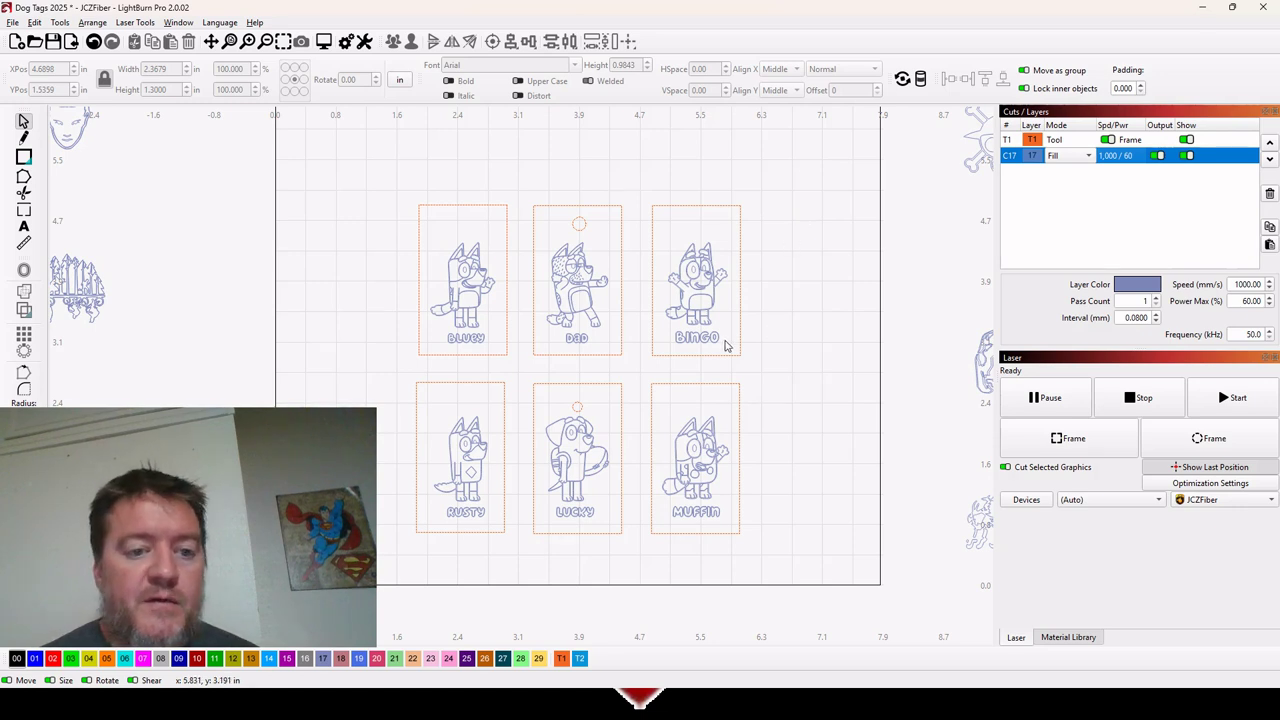
Step: Preview the engraving of the Bluey design and examine the cross-hatch fill lines in its feet and lettering up close
{"action": "left_click", "coordinate": [479, 296]}
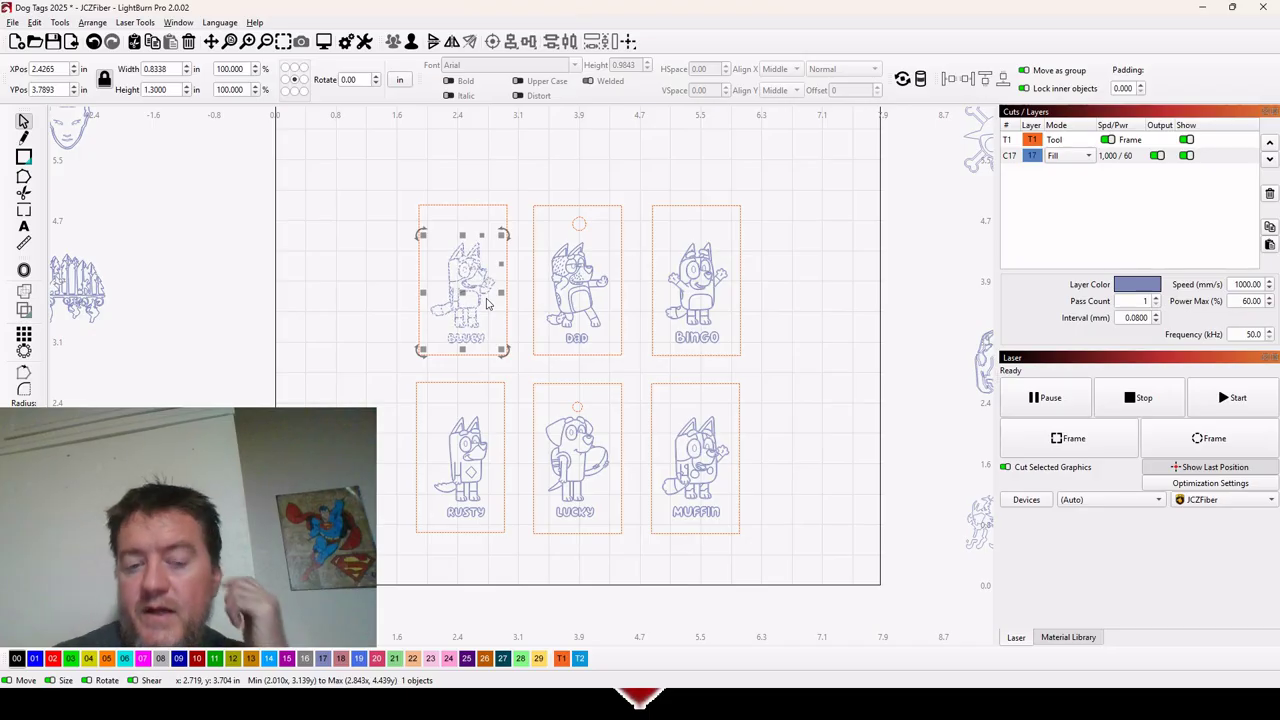
{"action": "left_click", "coordinate": [324, 43]}
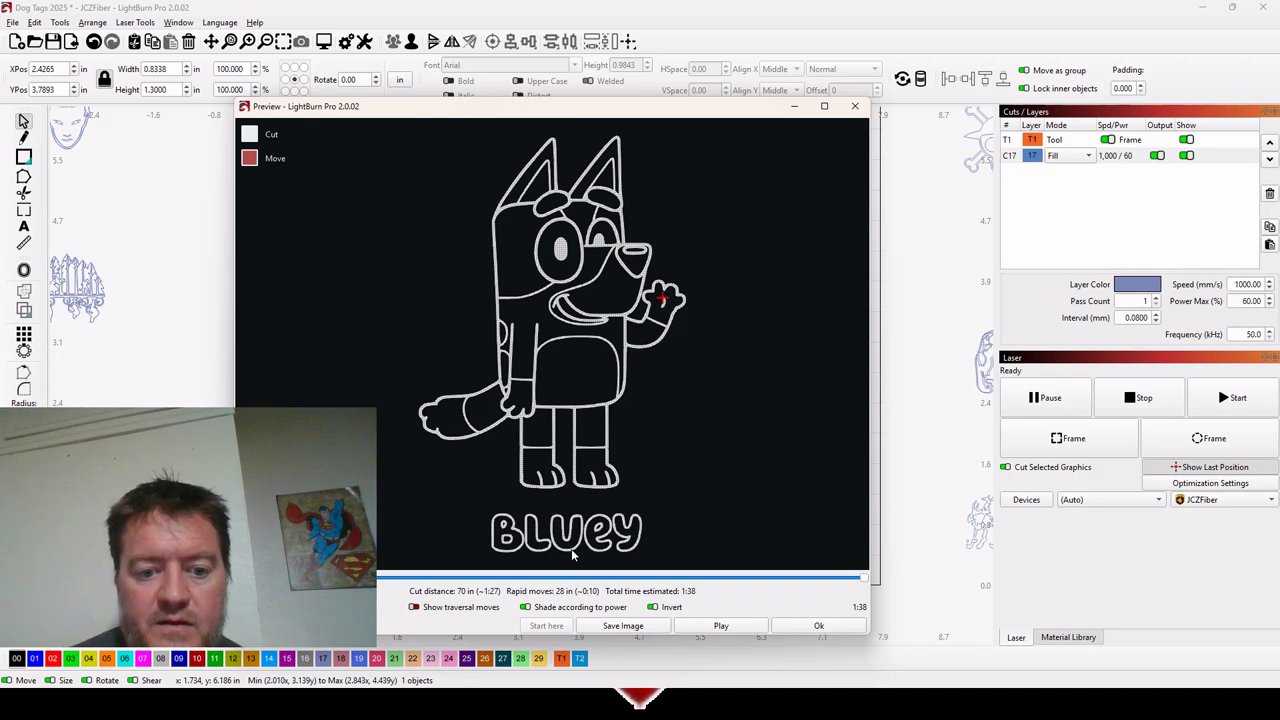
{"action": "scroll", "coordinate": [555, 530], "scroll_direction": "up", "scroll_amount": 10}
{"action": "scroll", "coordinate": [520, 378], "scroll_direction": "down", "scroll_amount": 4}
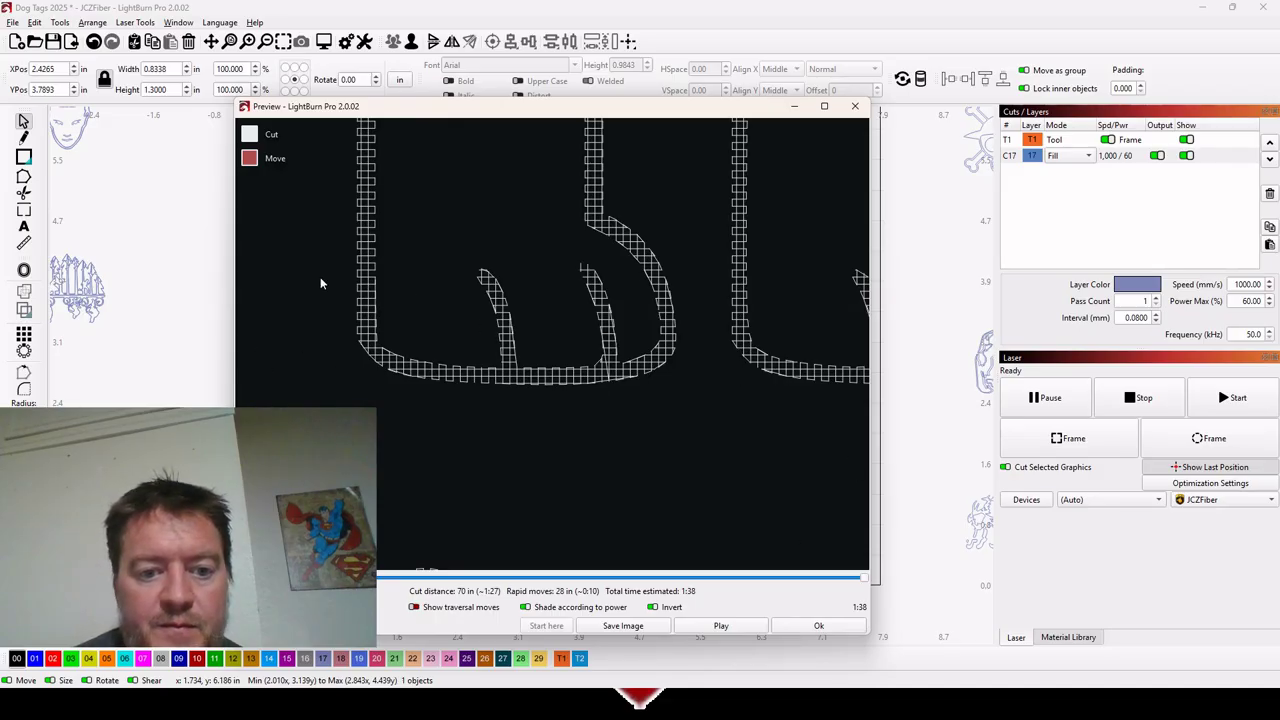
{"action": "scroll", "coordinate": [421, 357], "scroll_direction": "down", "scroll_amount": 6}
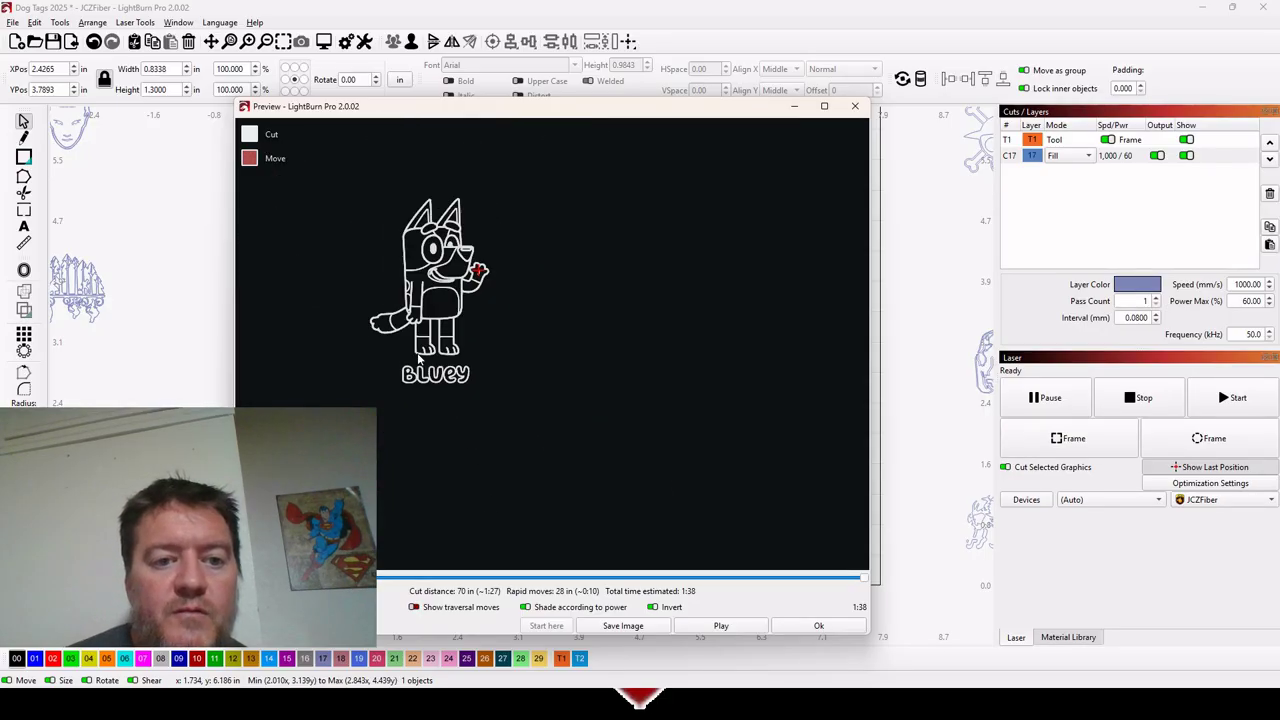
{"action": "scroll", "coordinate": [438, 363], "scroll_direction": "down", "scroll_amount": 2}
{"action": "scroll", "coordinate": [400, 330], "scroll_direction": "up", "scroll_amount": 4}
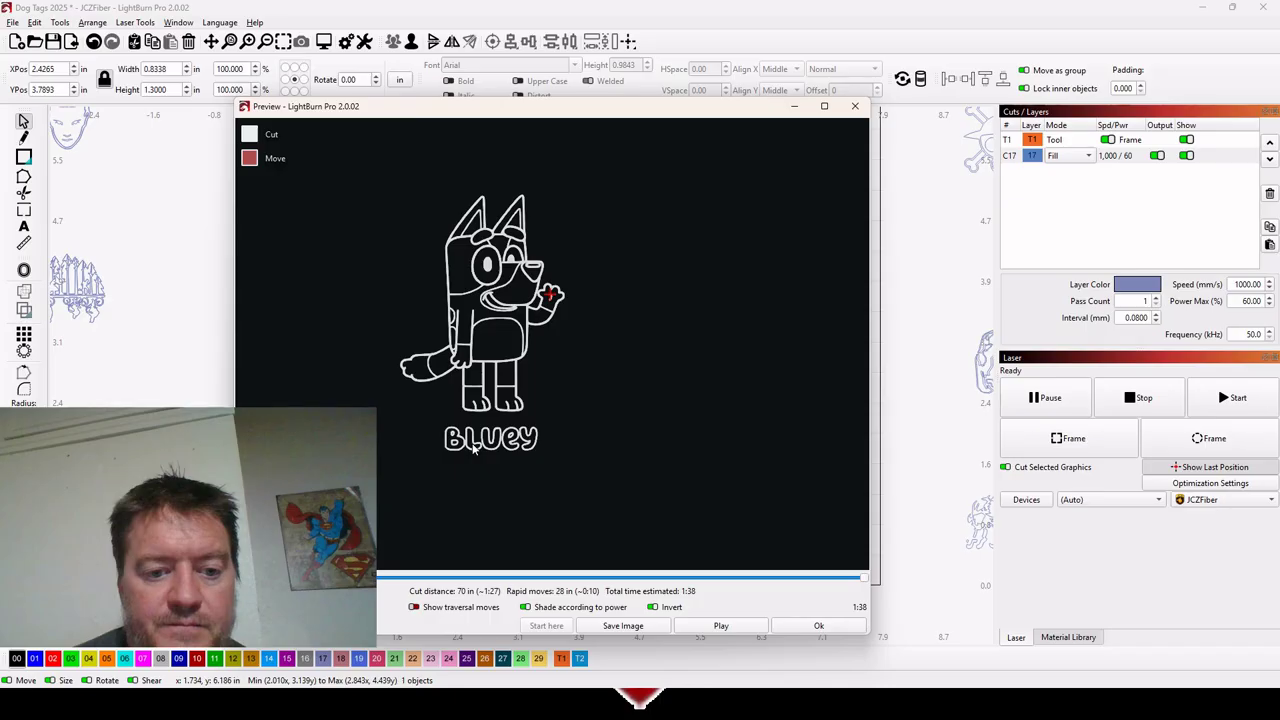
{"action": "scroll", "coordinate": [474, 440], "scroll_direction": "up", "scroll_amount": 4}
{"action": "scroll", "coordinate": [472, 430], "scroll_direction": "up", "scroll_amount": 3}
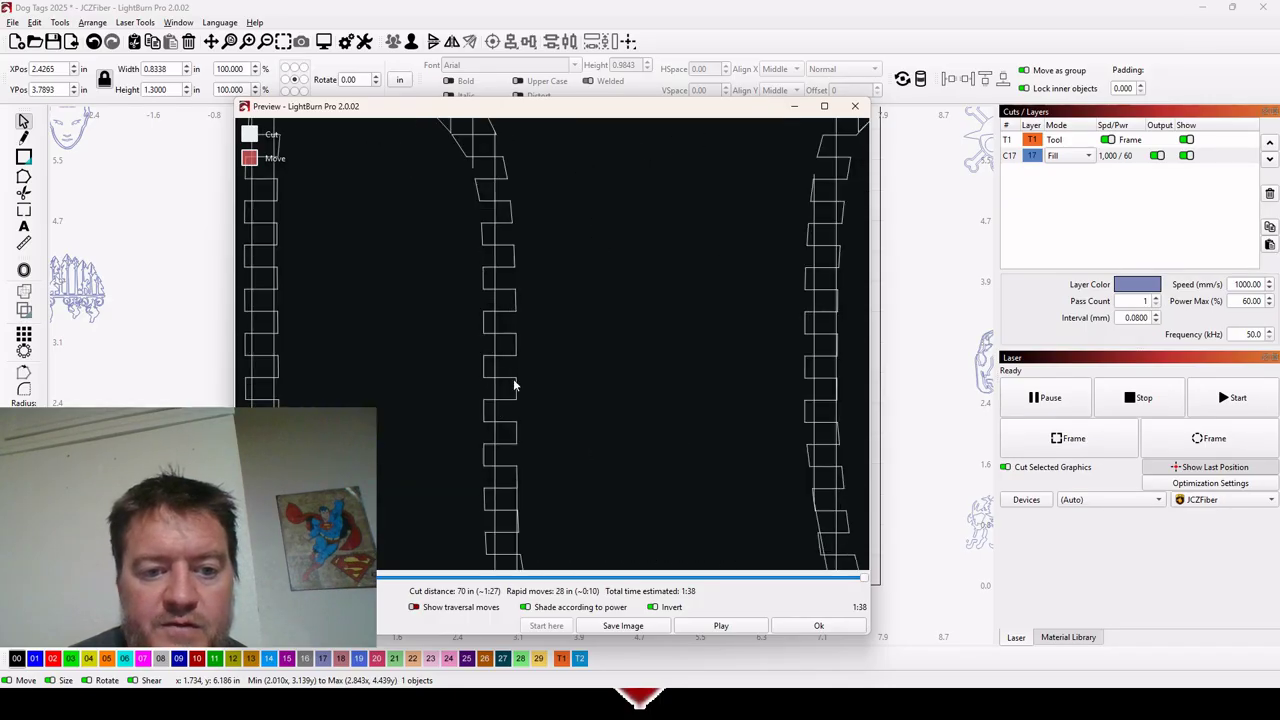
{"action": "scroll", "coordinate": [513, 380], "scroll_direction": "down", "scroll_amount": 6}
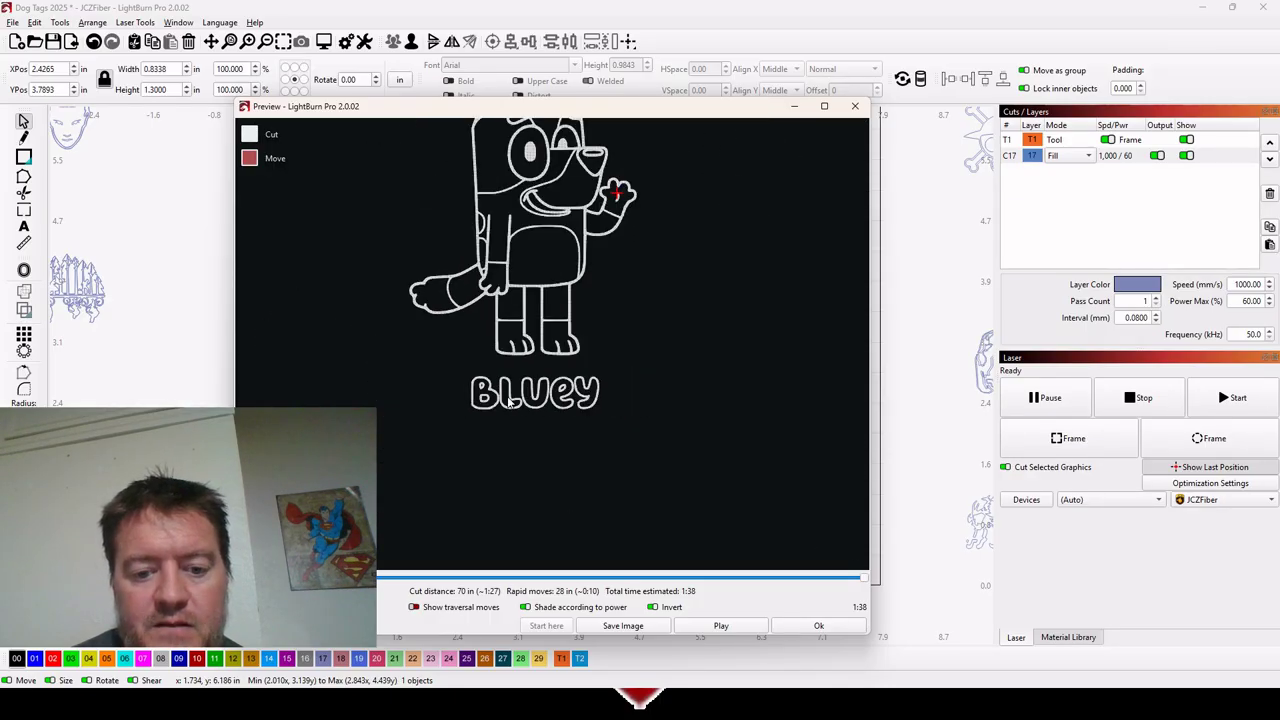
{"action": "left_click", "coordinate": [843, 626]}
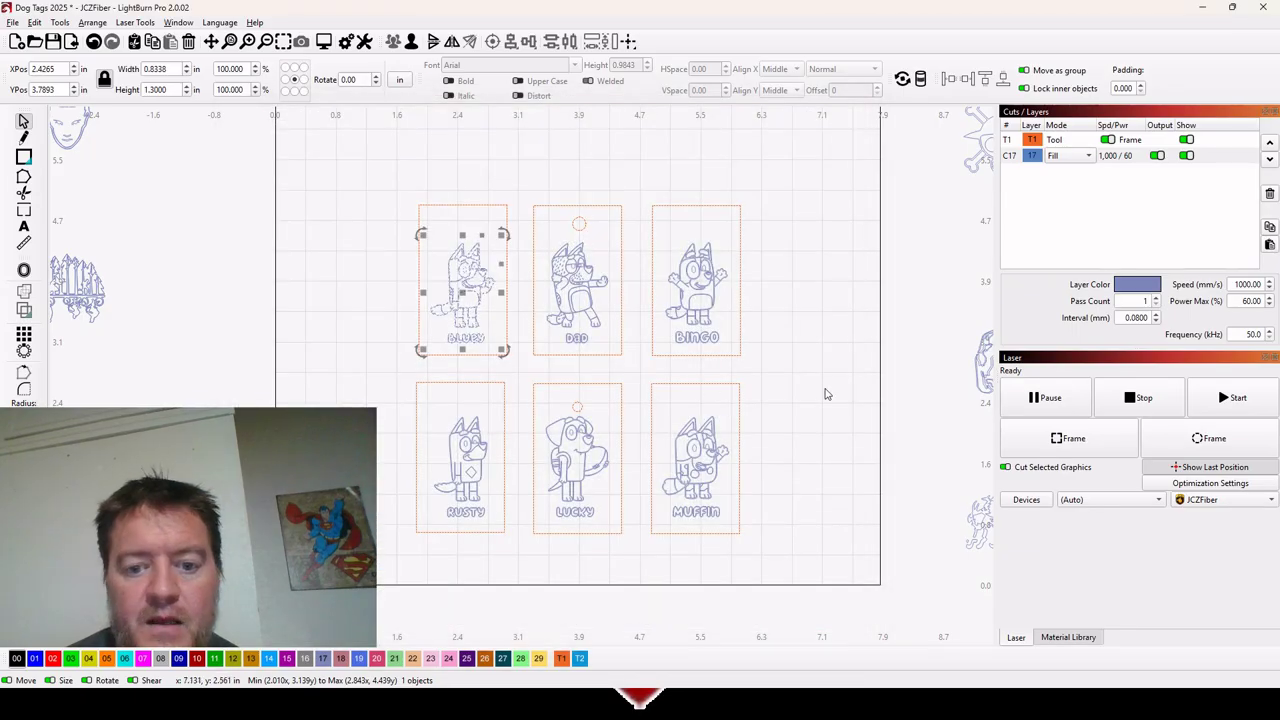
Step: Select all six tag outlines with their designs and open live framing for the selection
{"action": "left_click", "coordinate": [798, 556]}
{"action": "scroll", "coordinate": [787, 447], "scroll_direction": "down", "scroll_amount": 1}
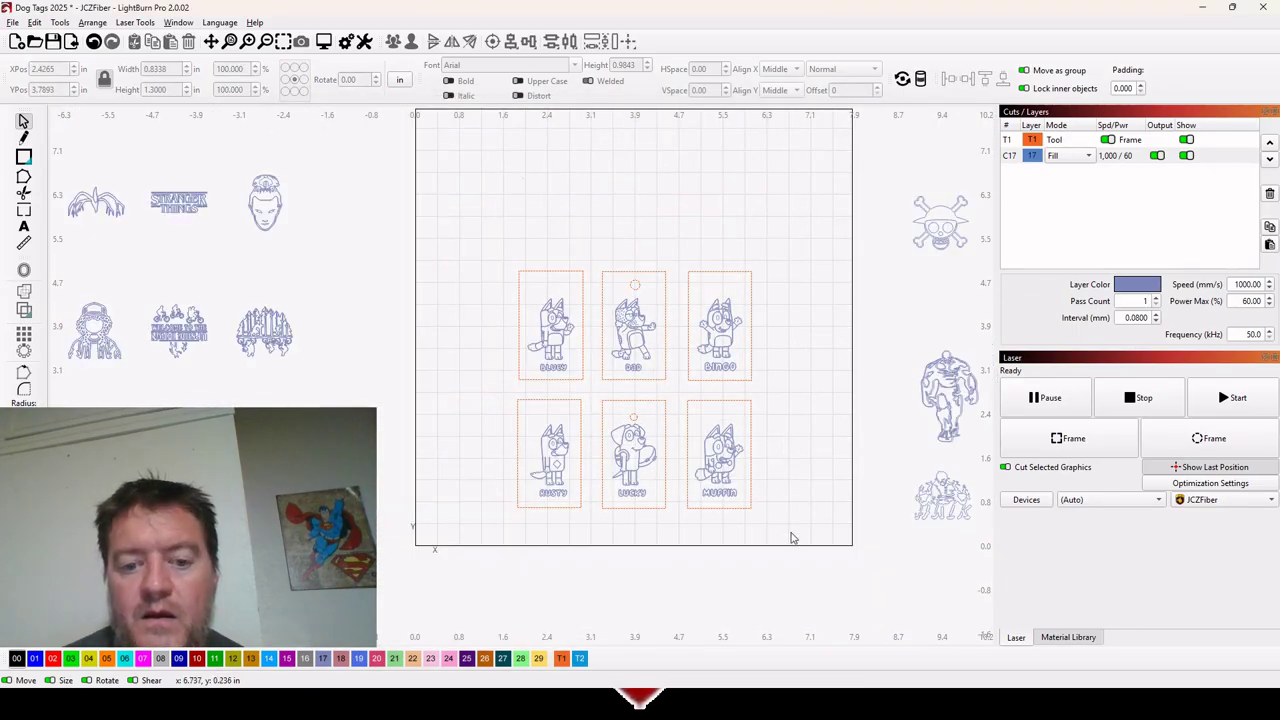
{"action": "left_click_drag", "start_coordinate": [790, 532], "coordinate": [451, 226]}
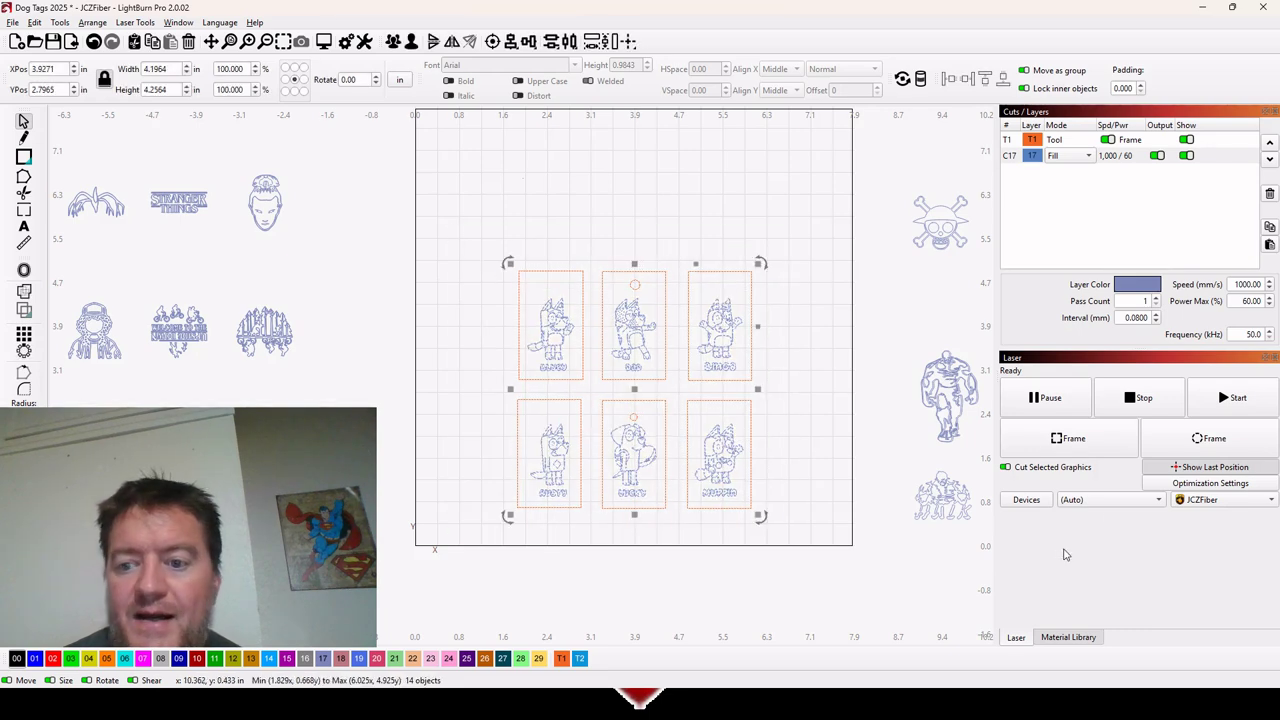
{"action": "left_click", "coordinate": [1083, 449]}
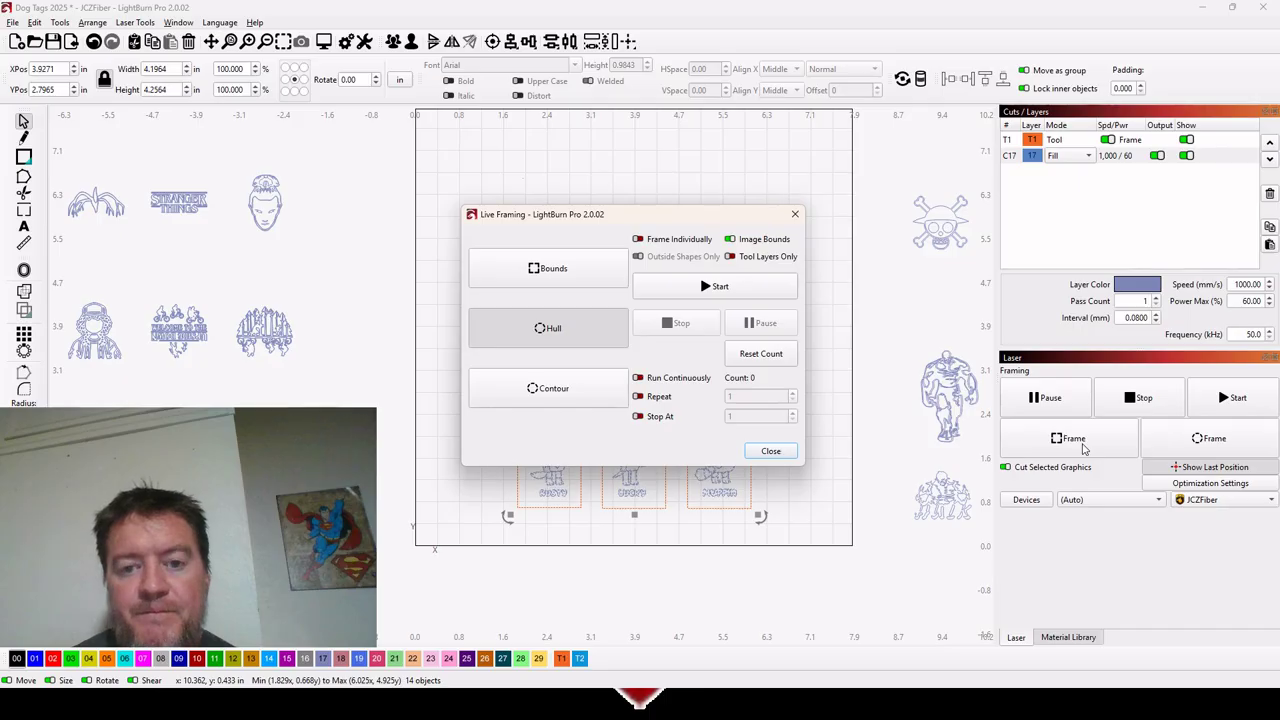